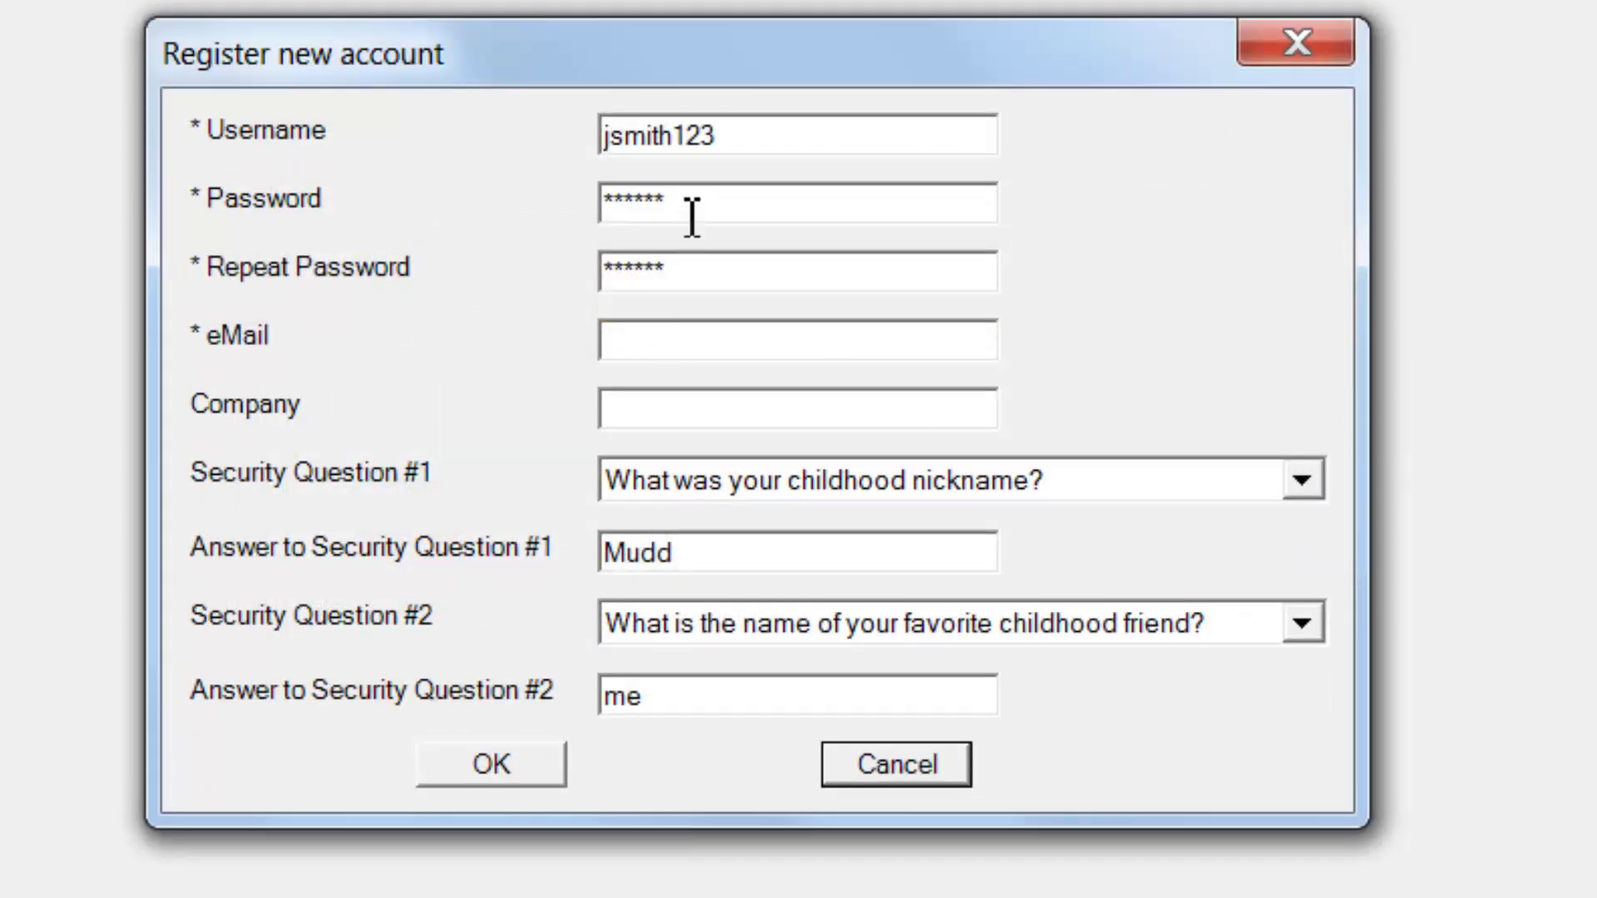
Step: Replace the username, enter a matching password twice, and fill in the account e-mail address
drag(752, 146, 455, 168)
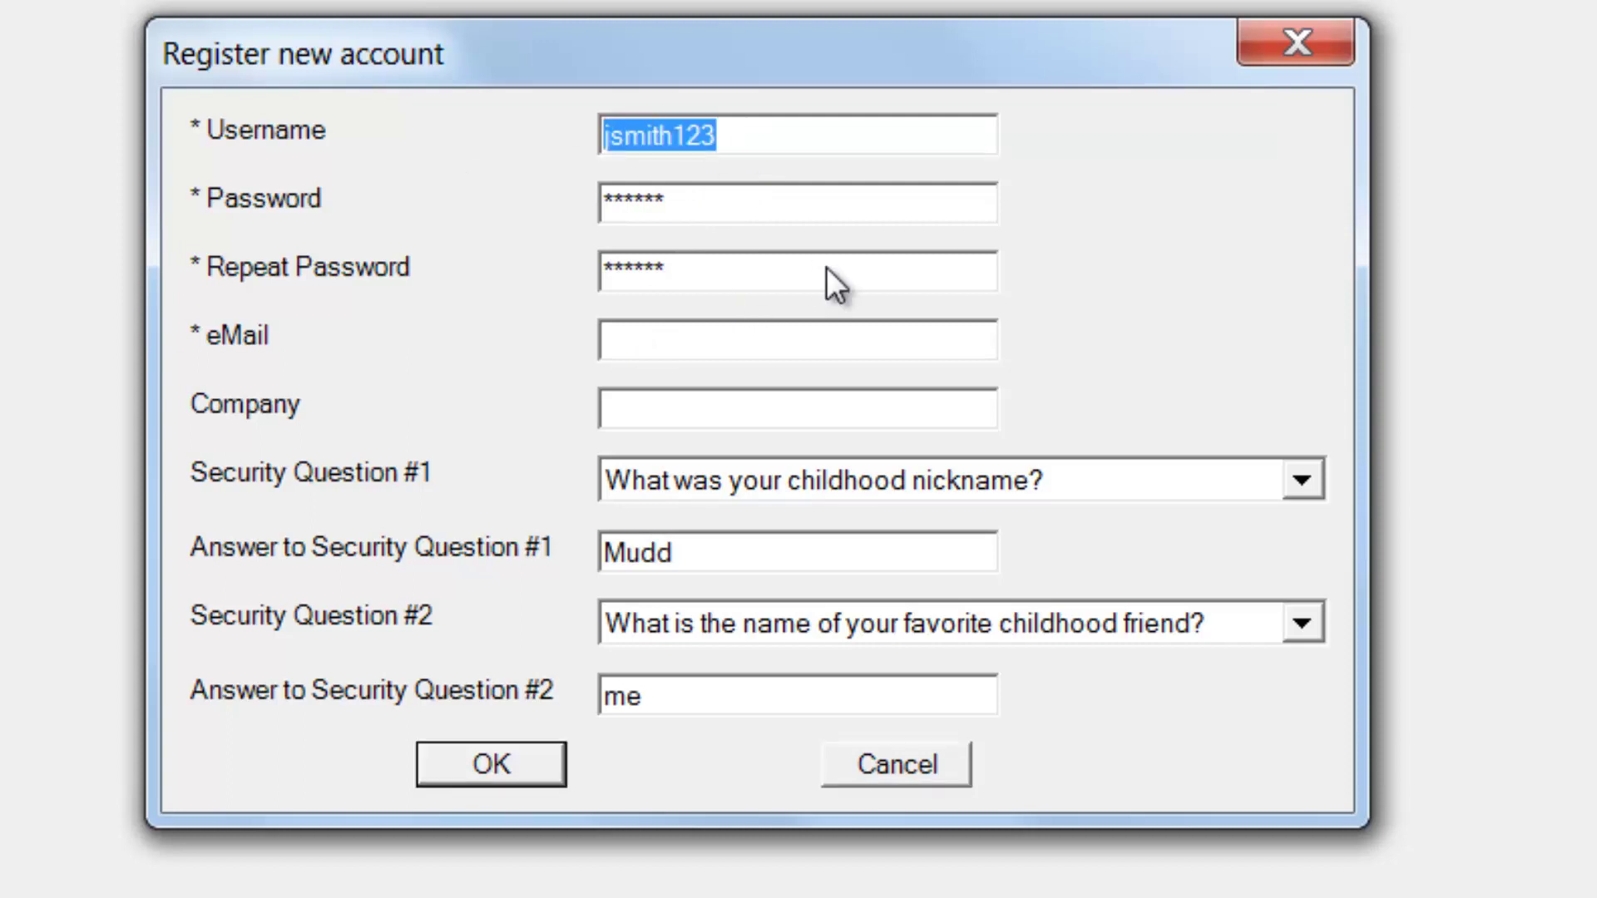
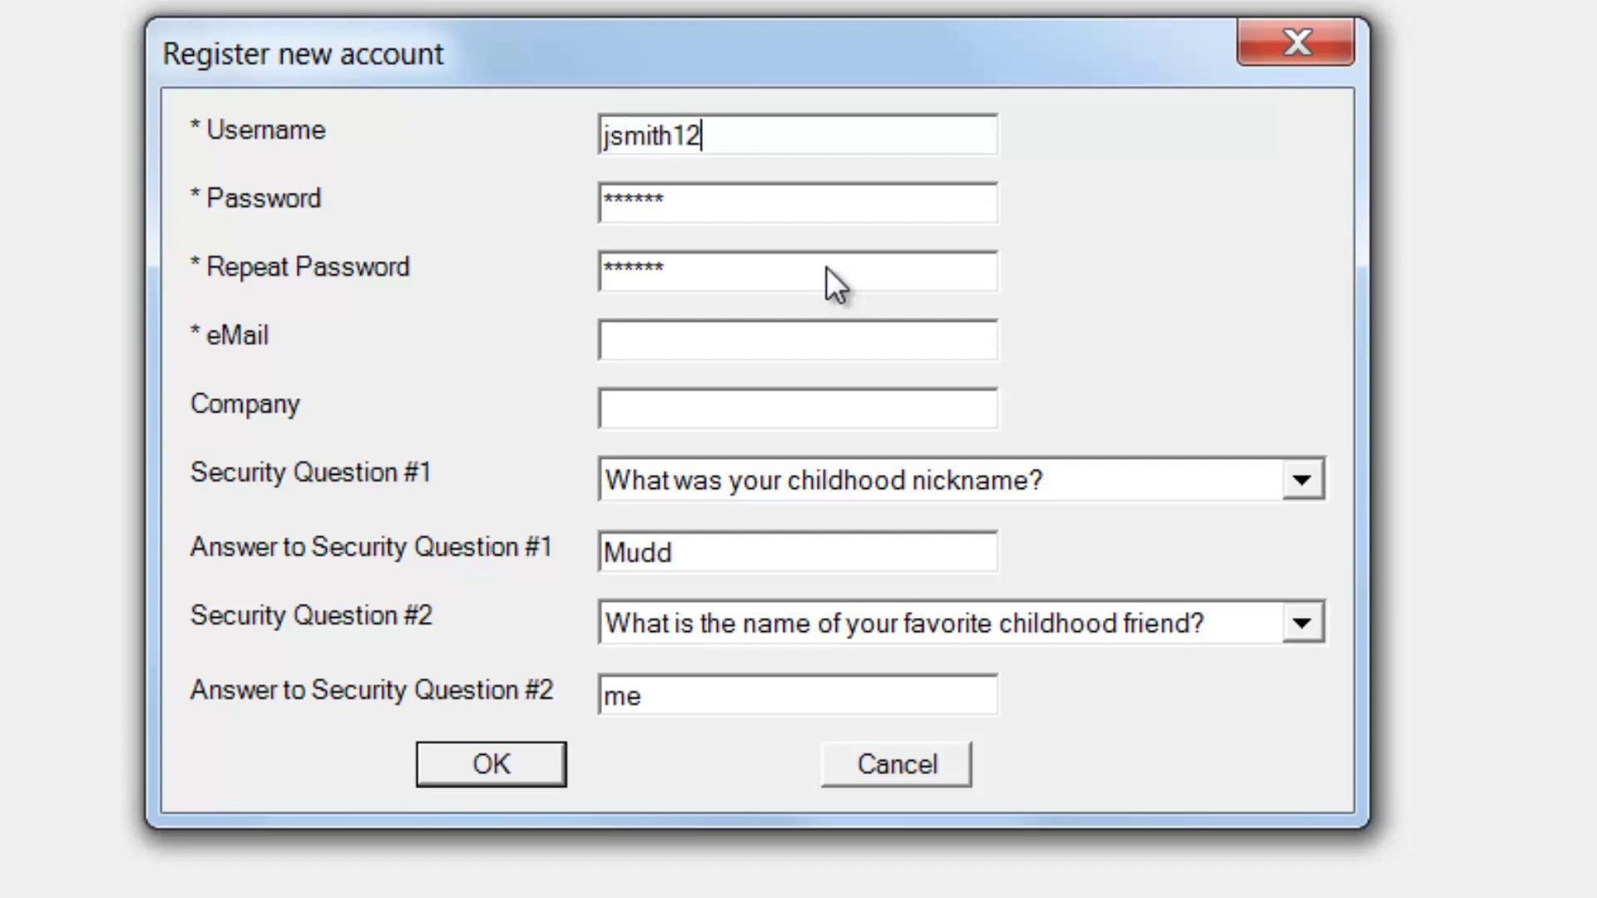
click(721, 203)
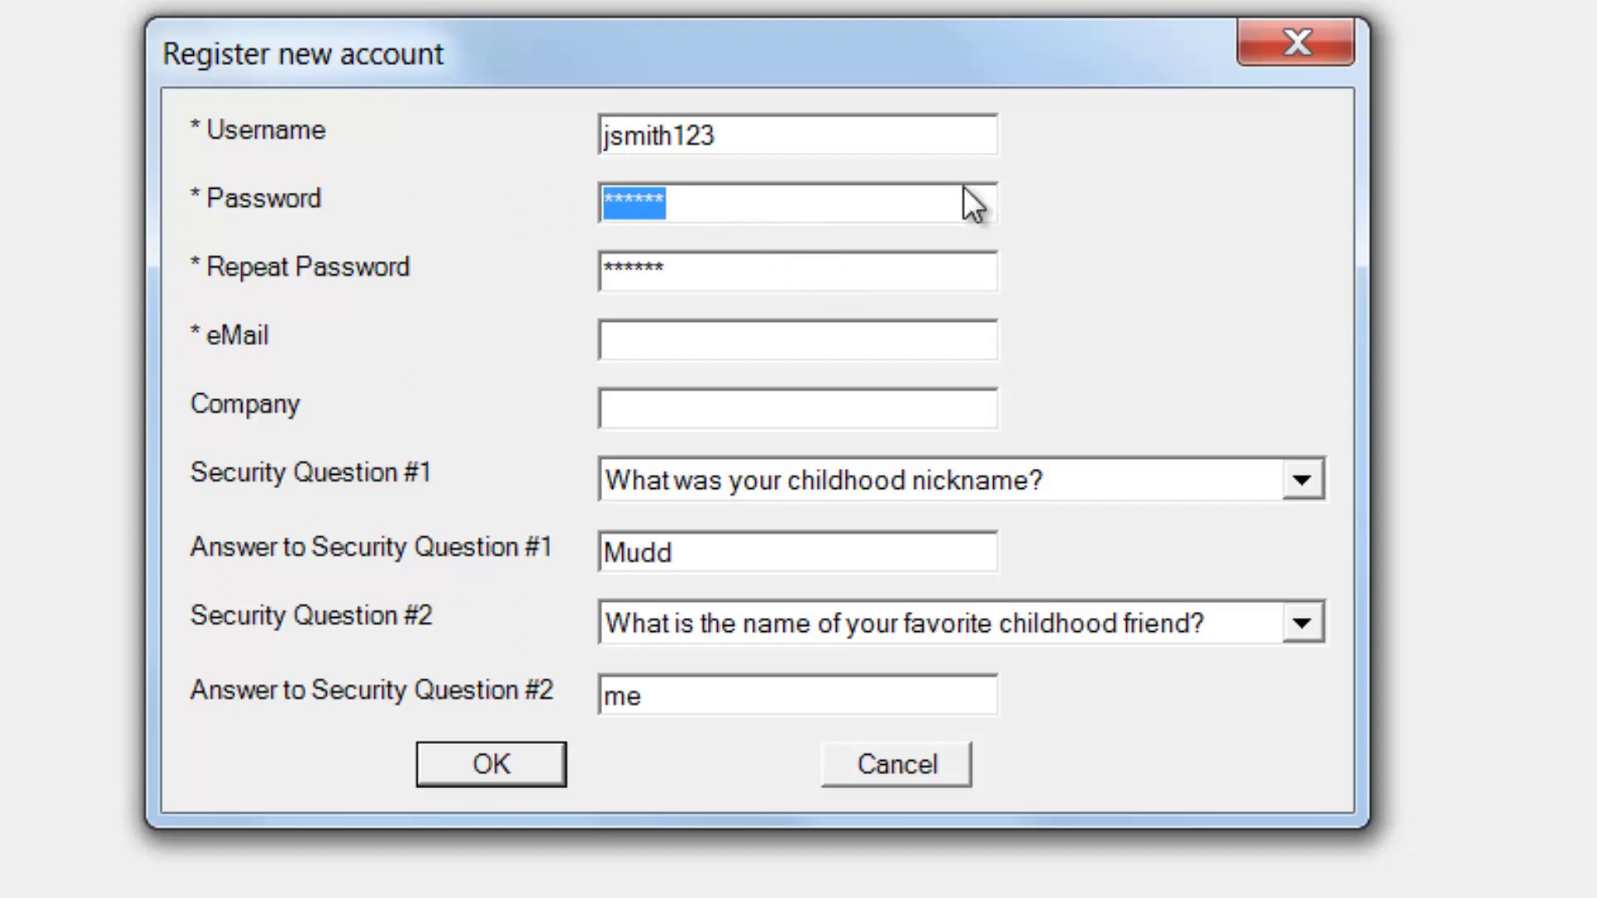
text(*****)
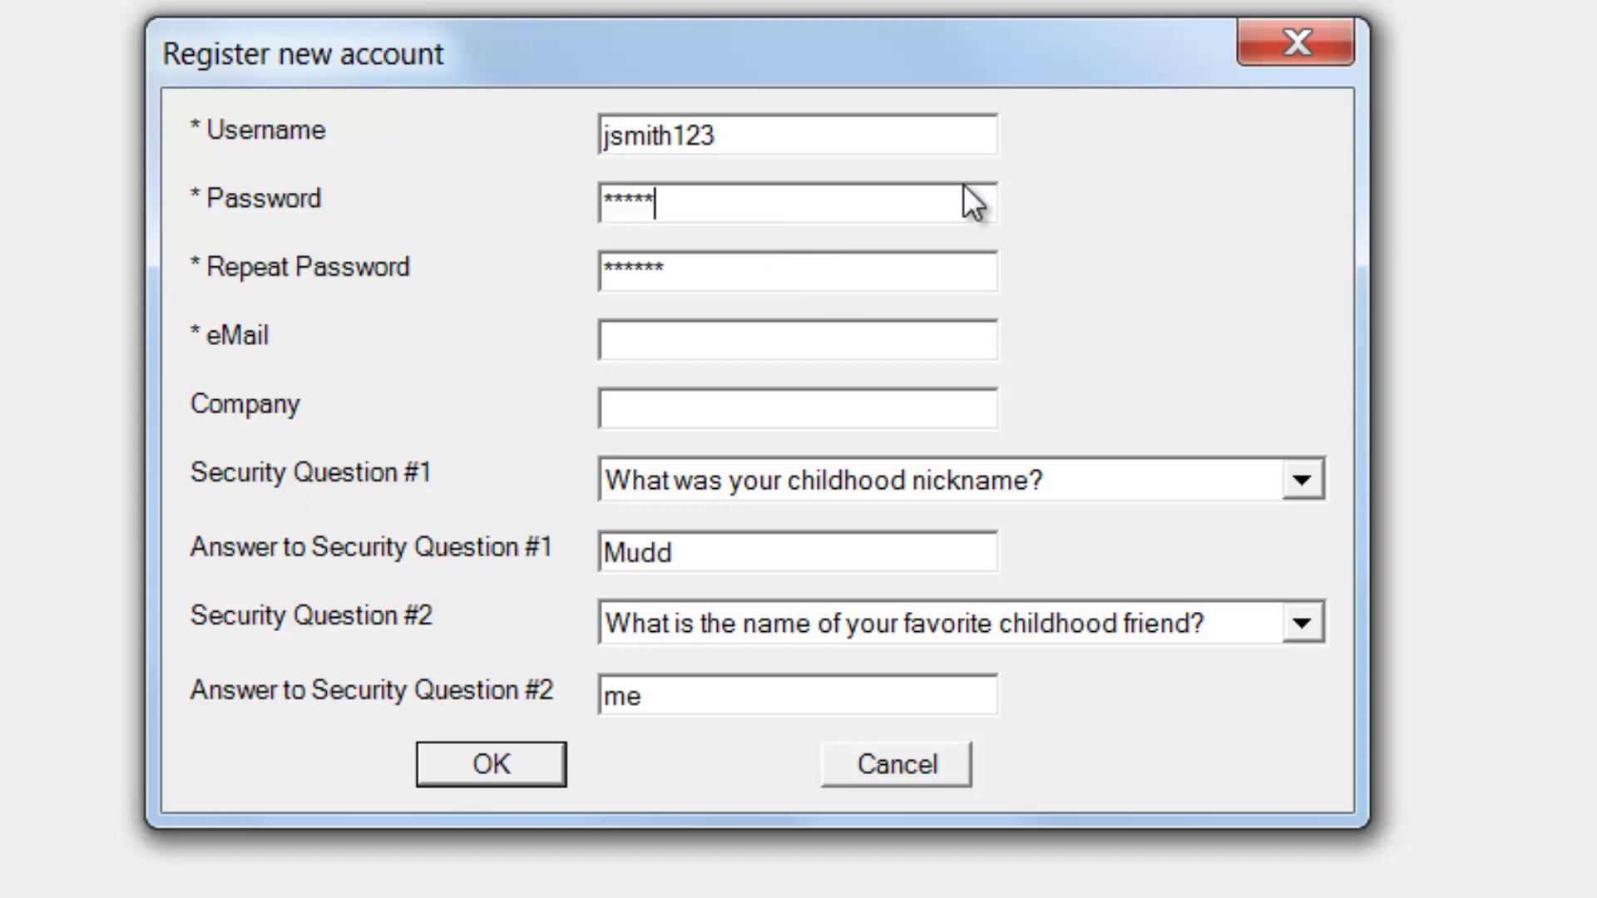
text(*)
click(714, 268)
drag(710, 266, 501, 278)
text(******)
click(724, 341)
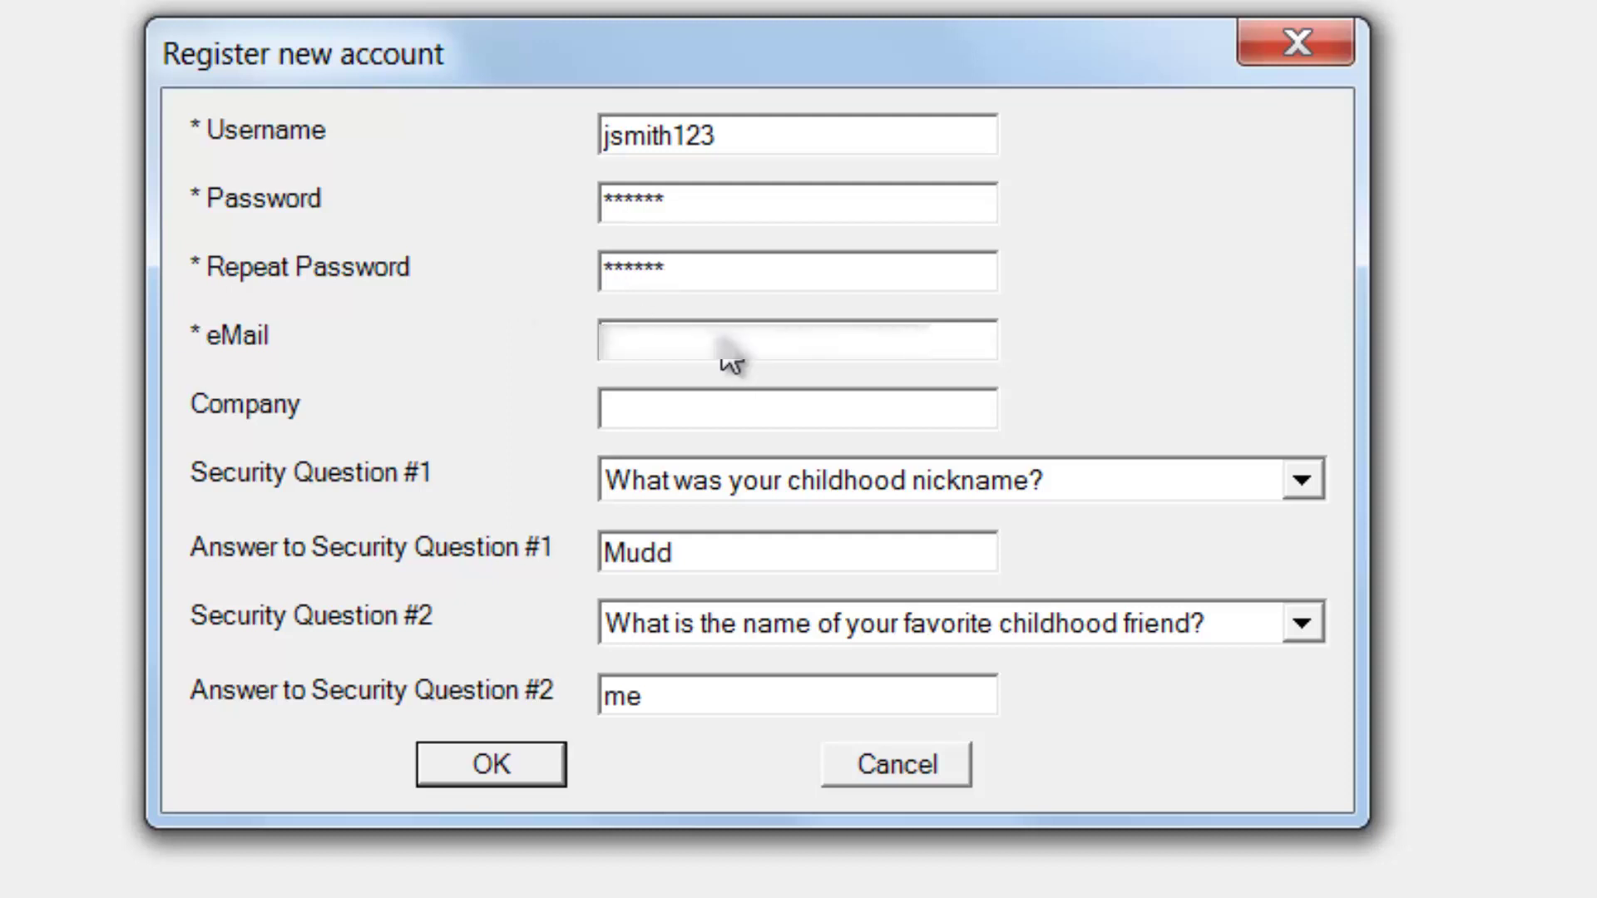
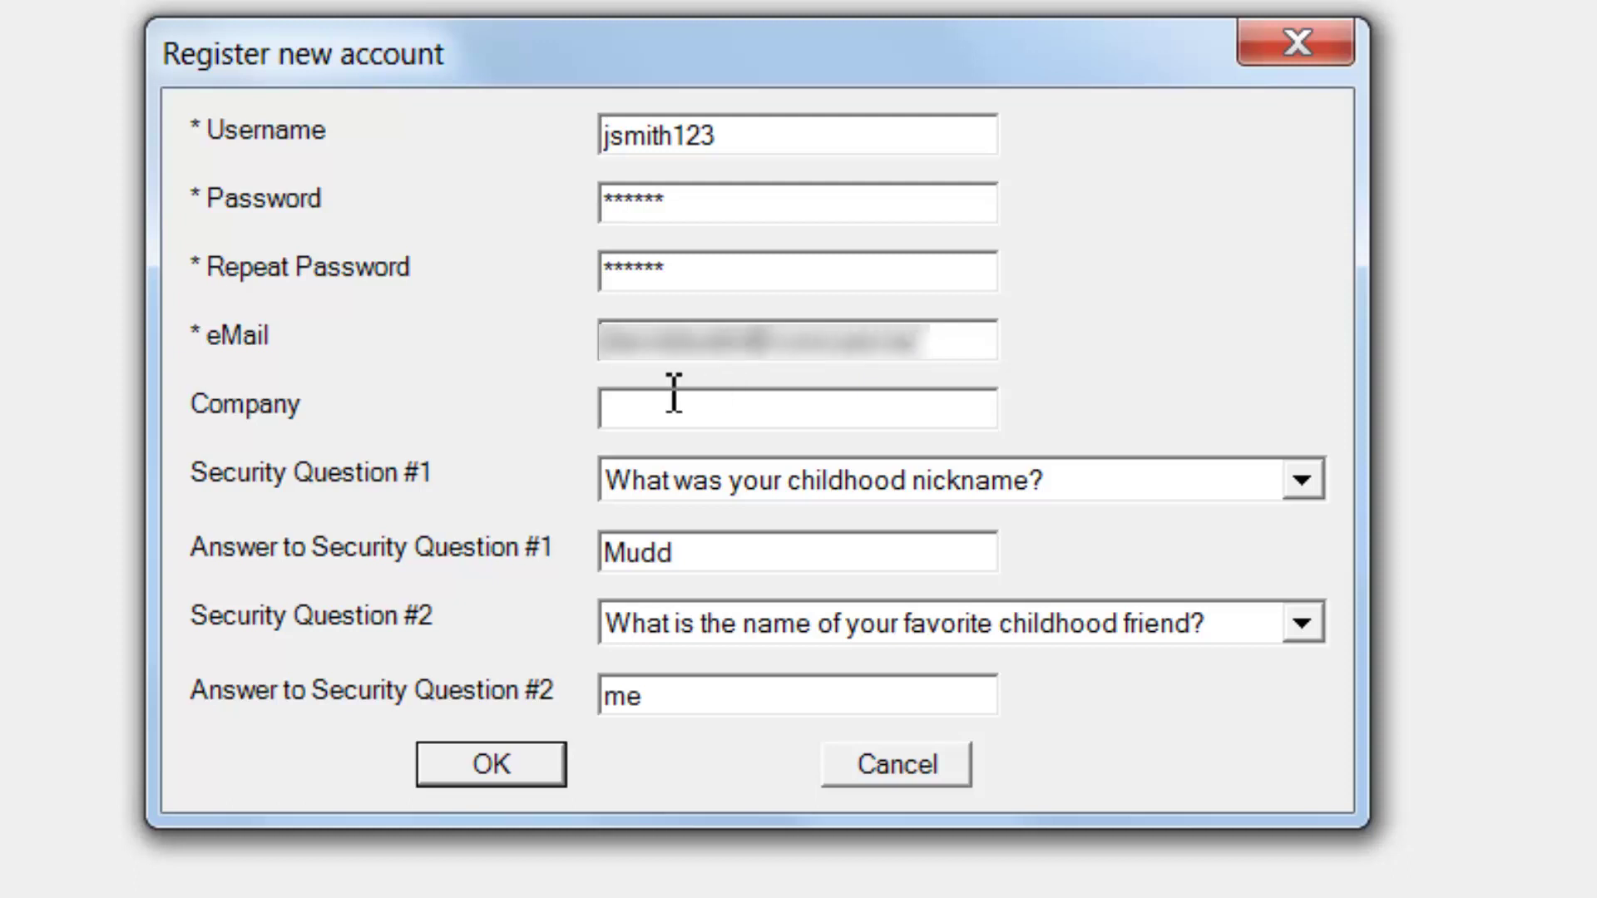
Step: Enter Biz123 as the company name
click(666, 409)
text(C)
key(BackSpace)
text(Biz123)
Step: Keep the first security question and submit the new account registration
click(1299, 479)
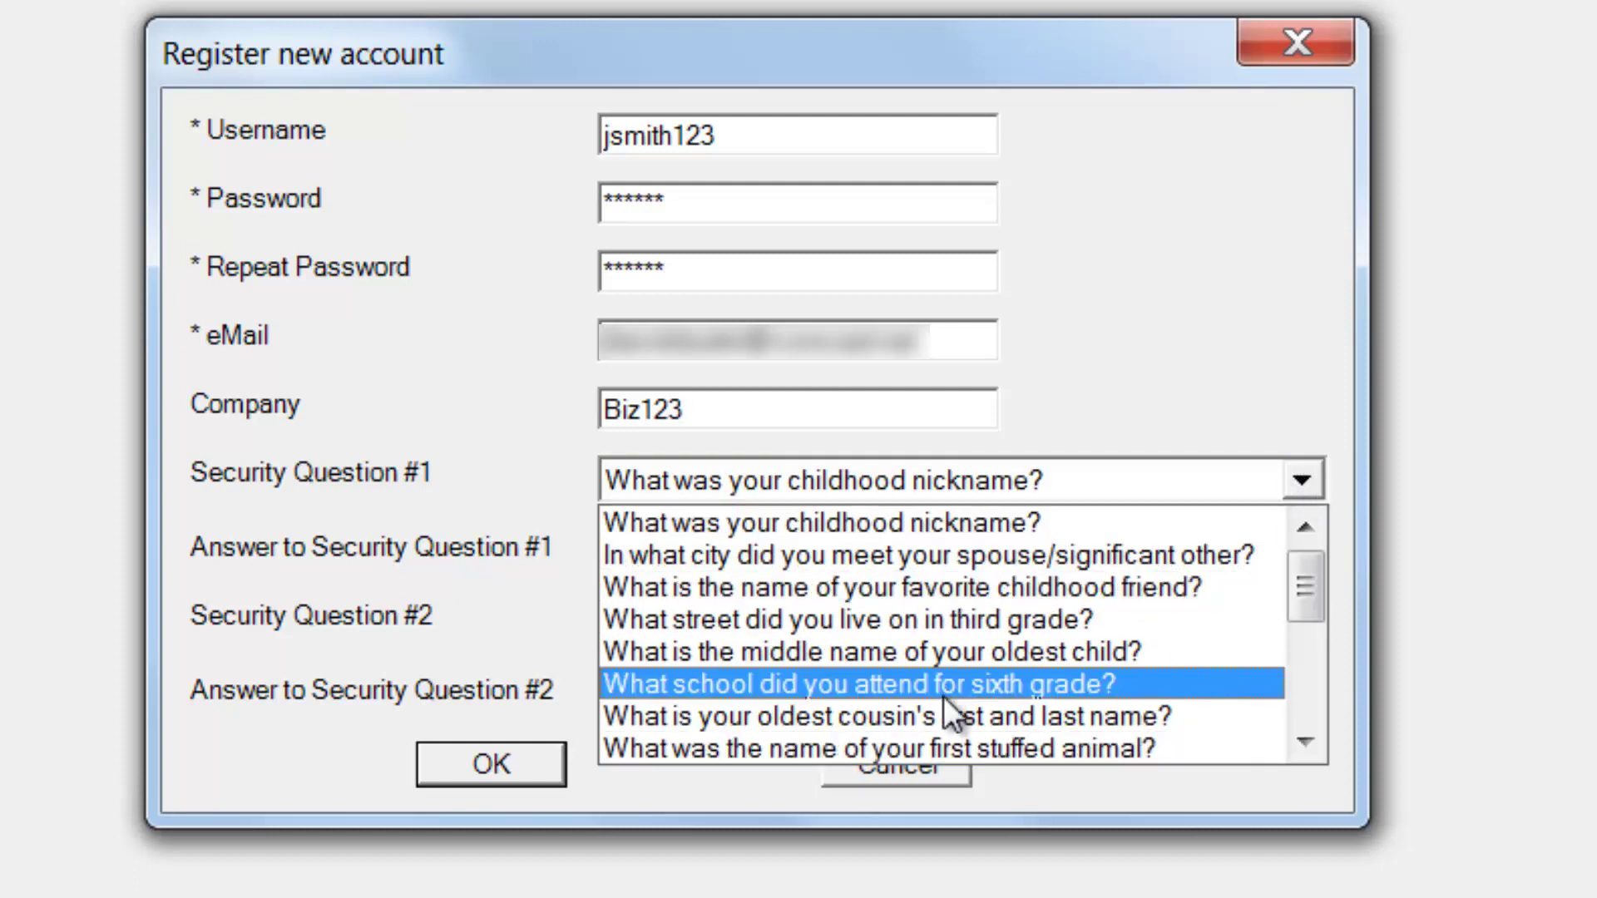
click(1219, 306)
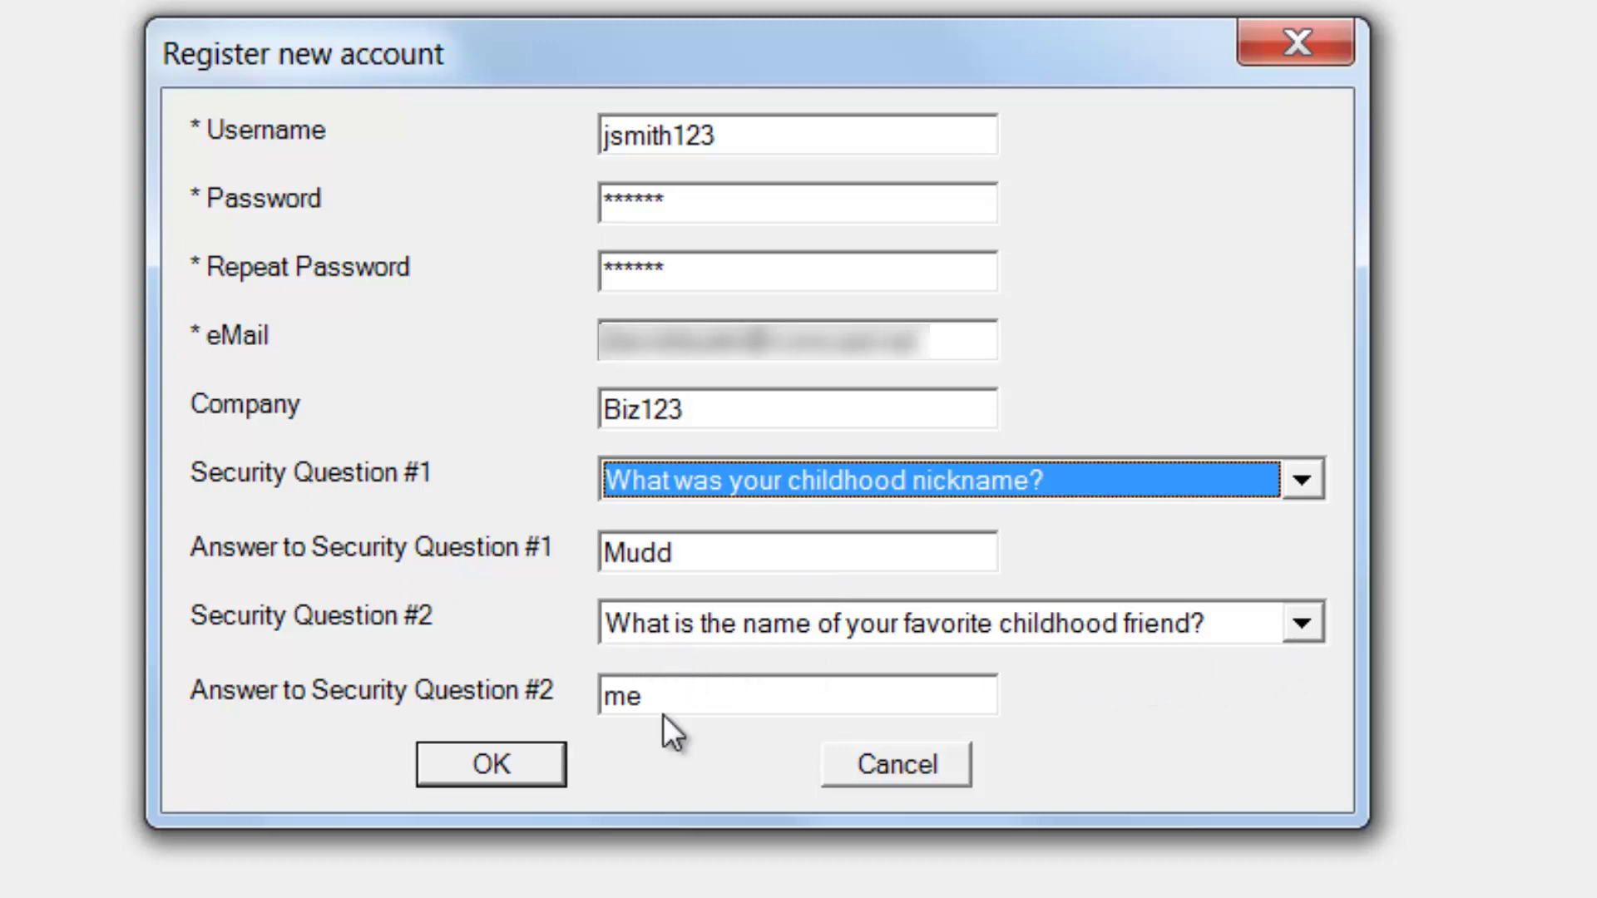
click(523, 779)
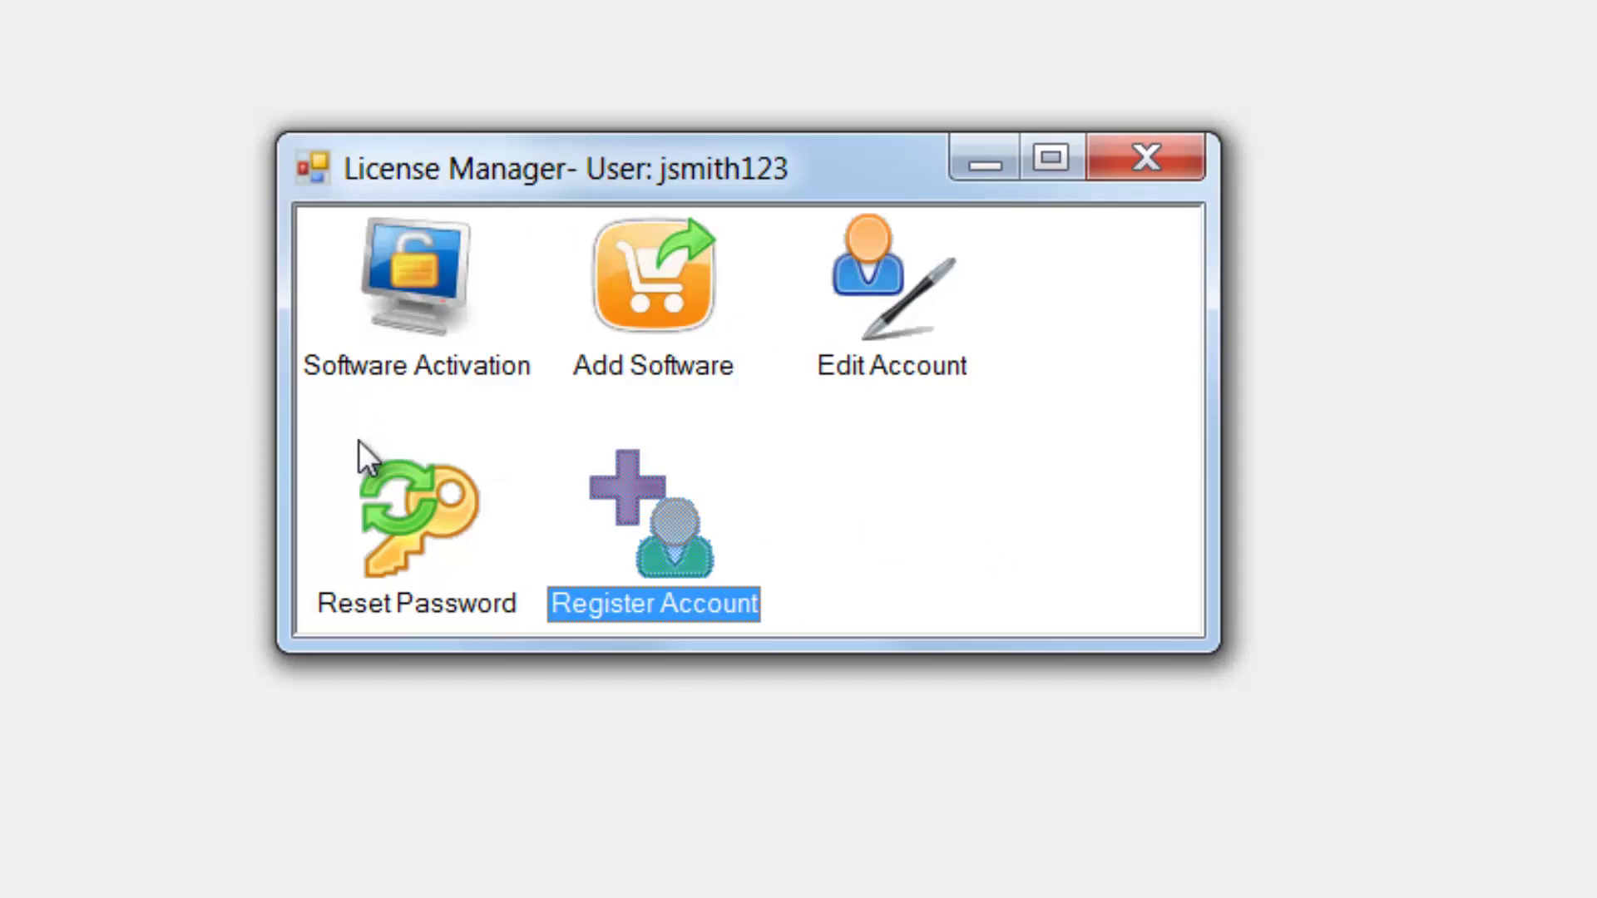
double_click(865, 276)
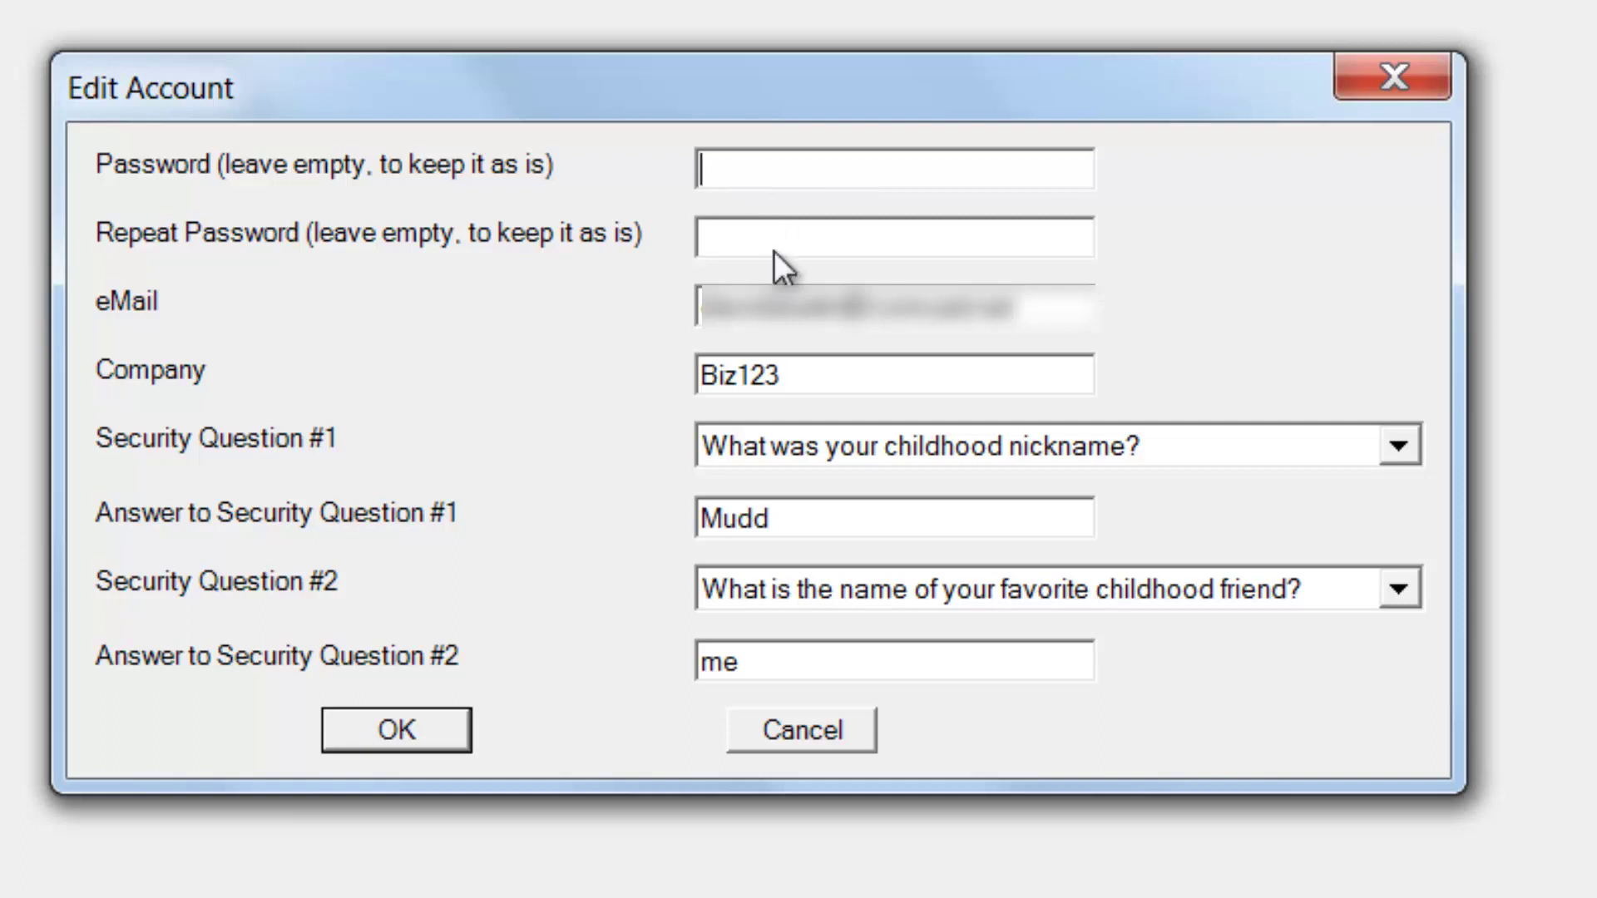
click(812, 728)
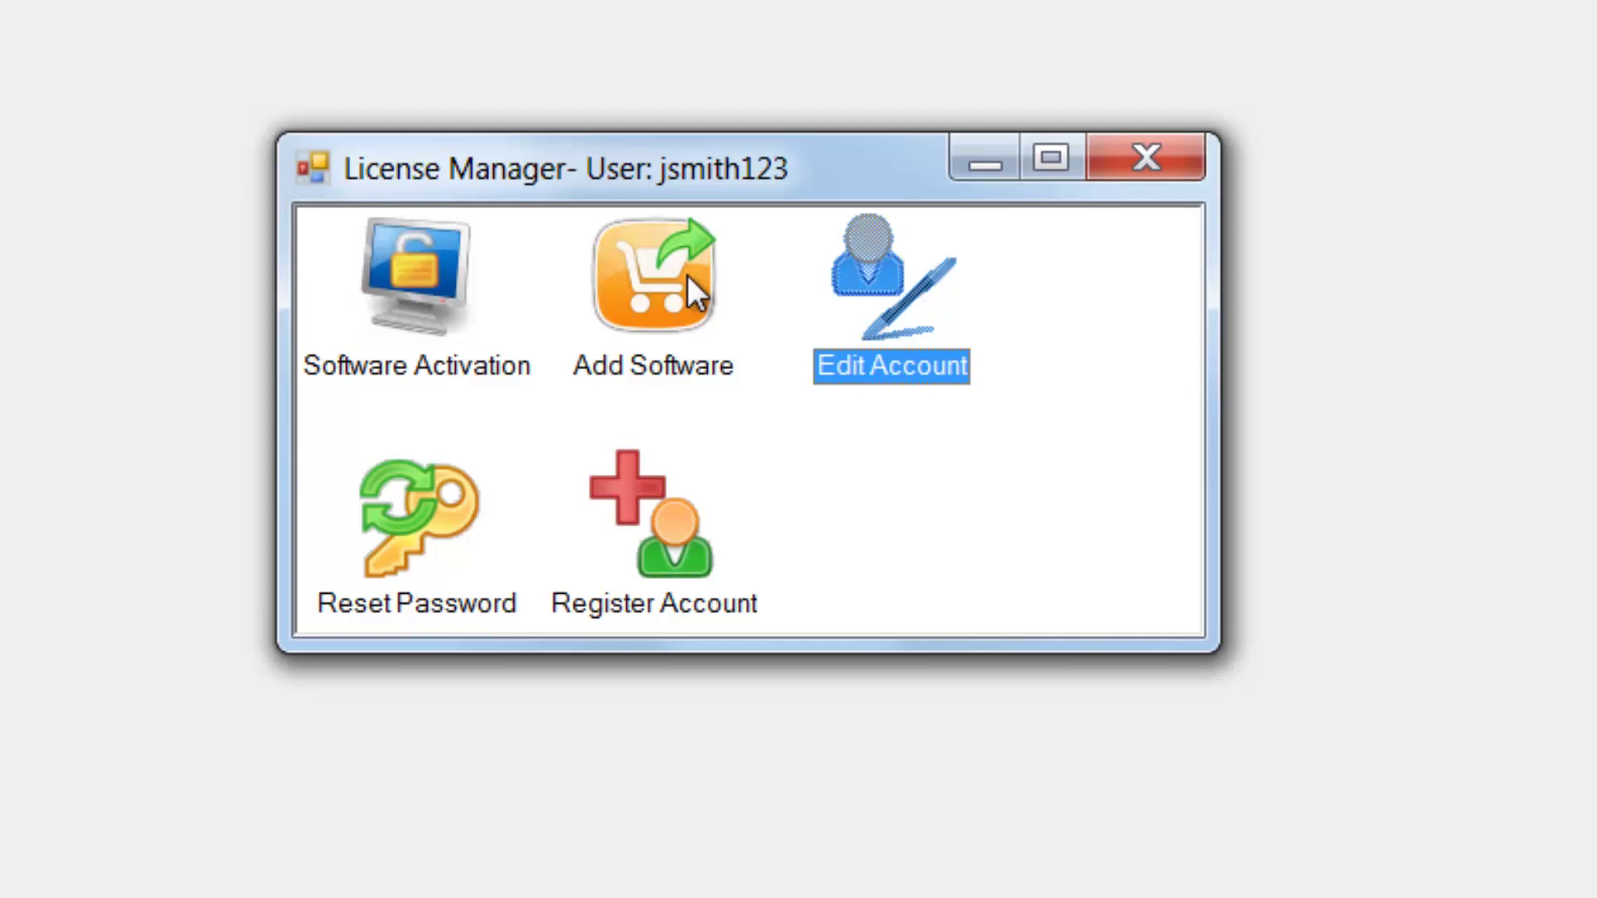
Step: Add a Dummy App licence by pasting the first licence code from Notepad into Add Software
double_click(632, 287)
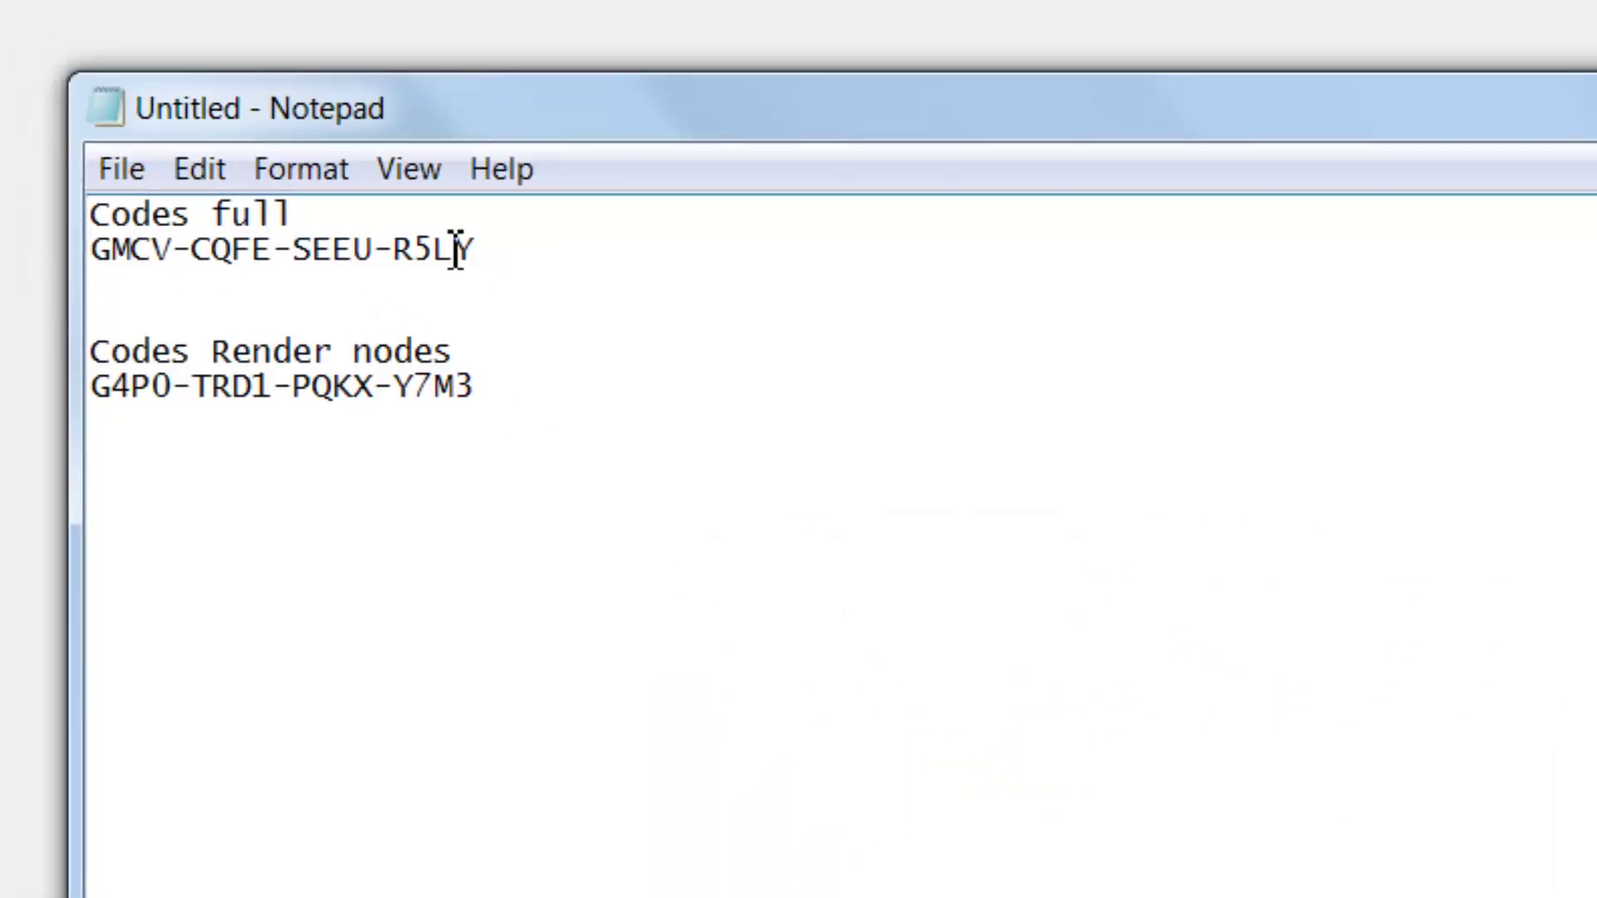
drag(460, 250, 92, 253)
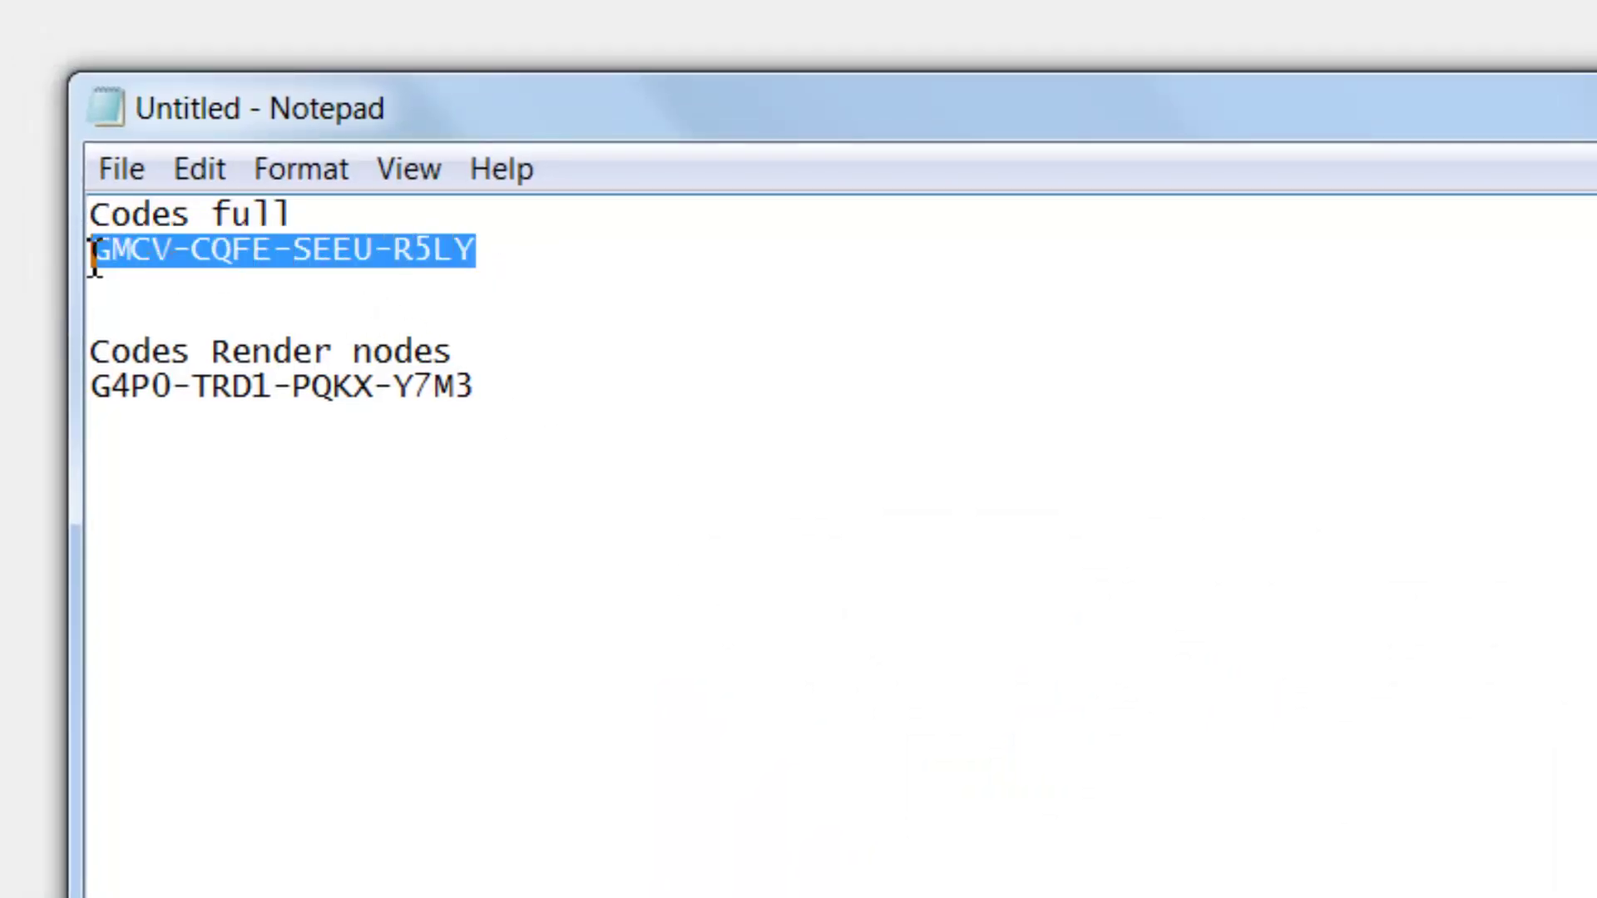
right_click(129, 250)
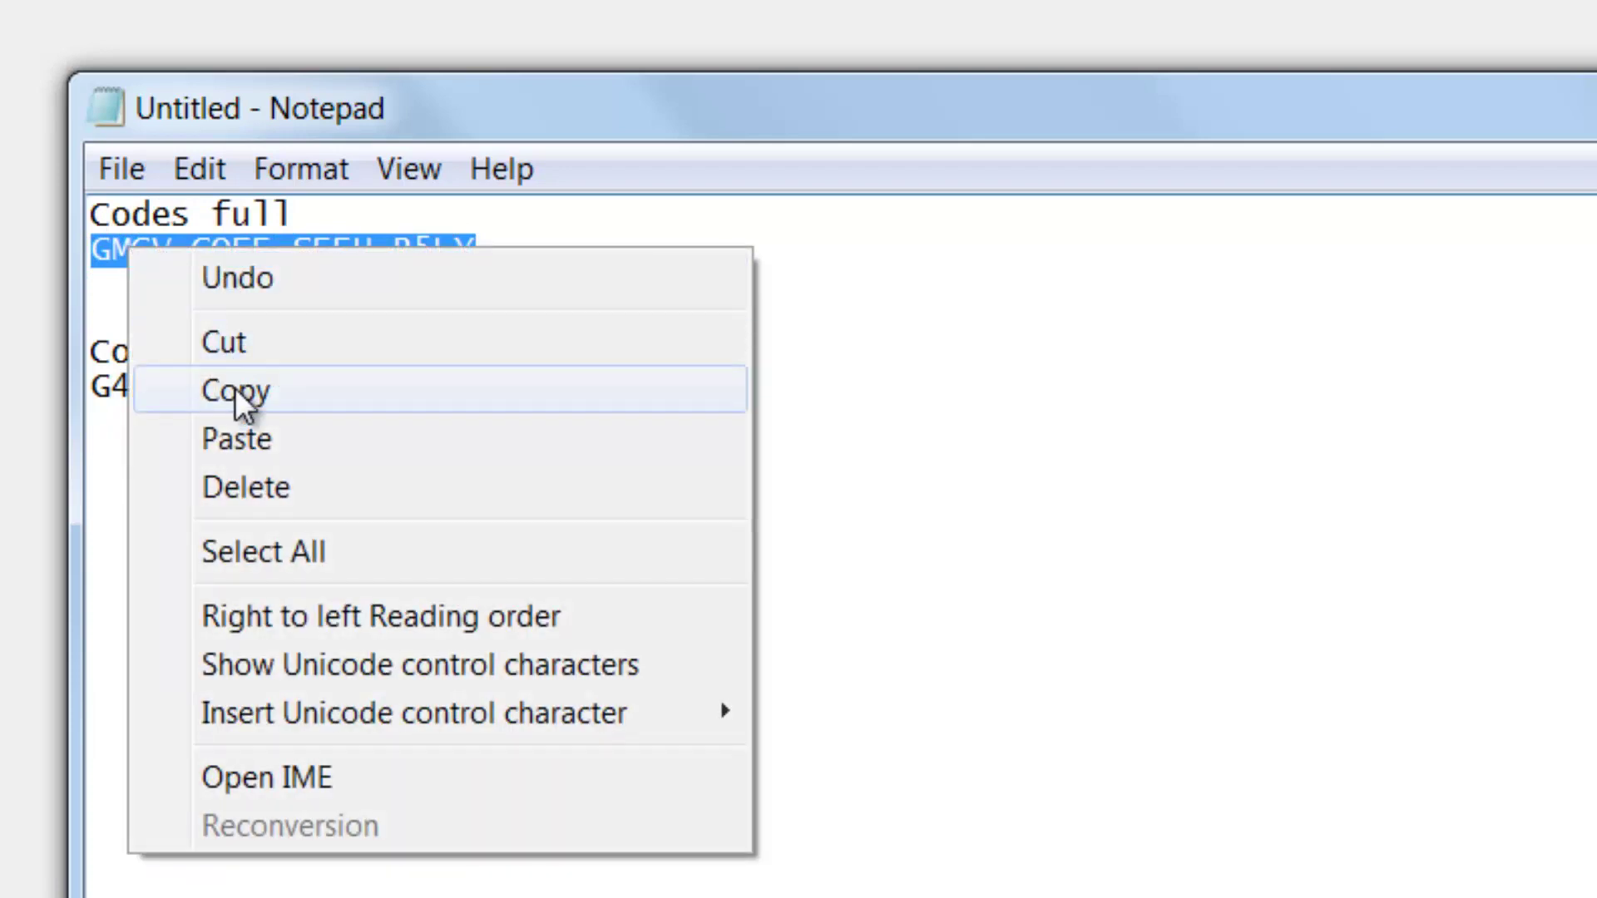
click(235, 391)
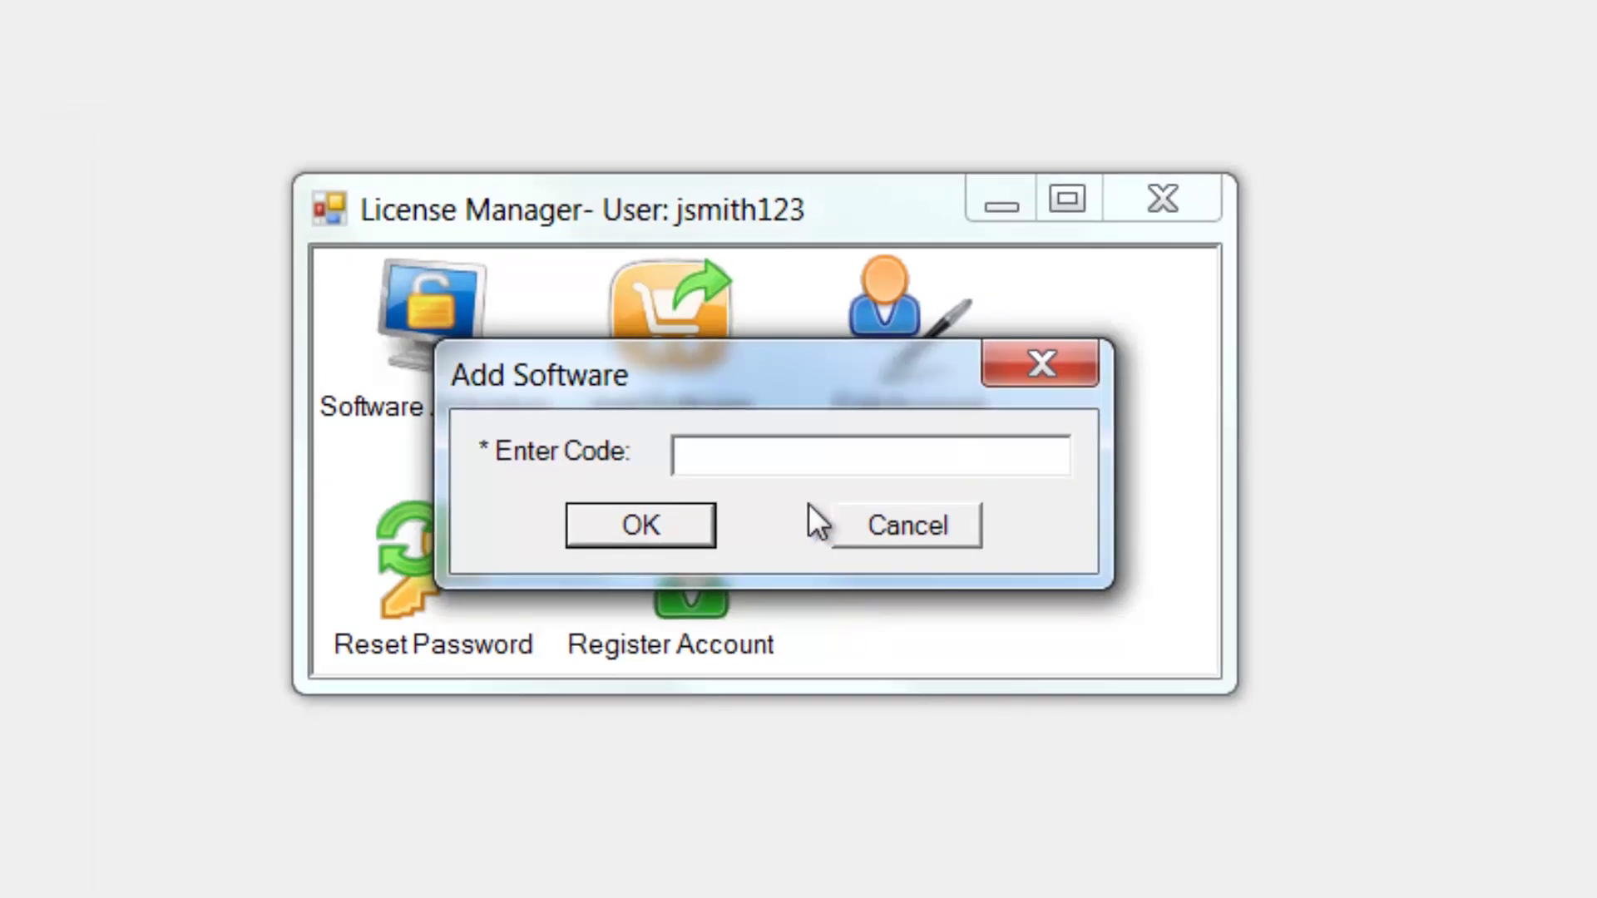
key(ctrl+v)
click(677, 524)
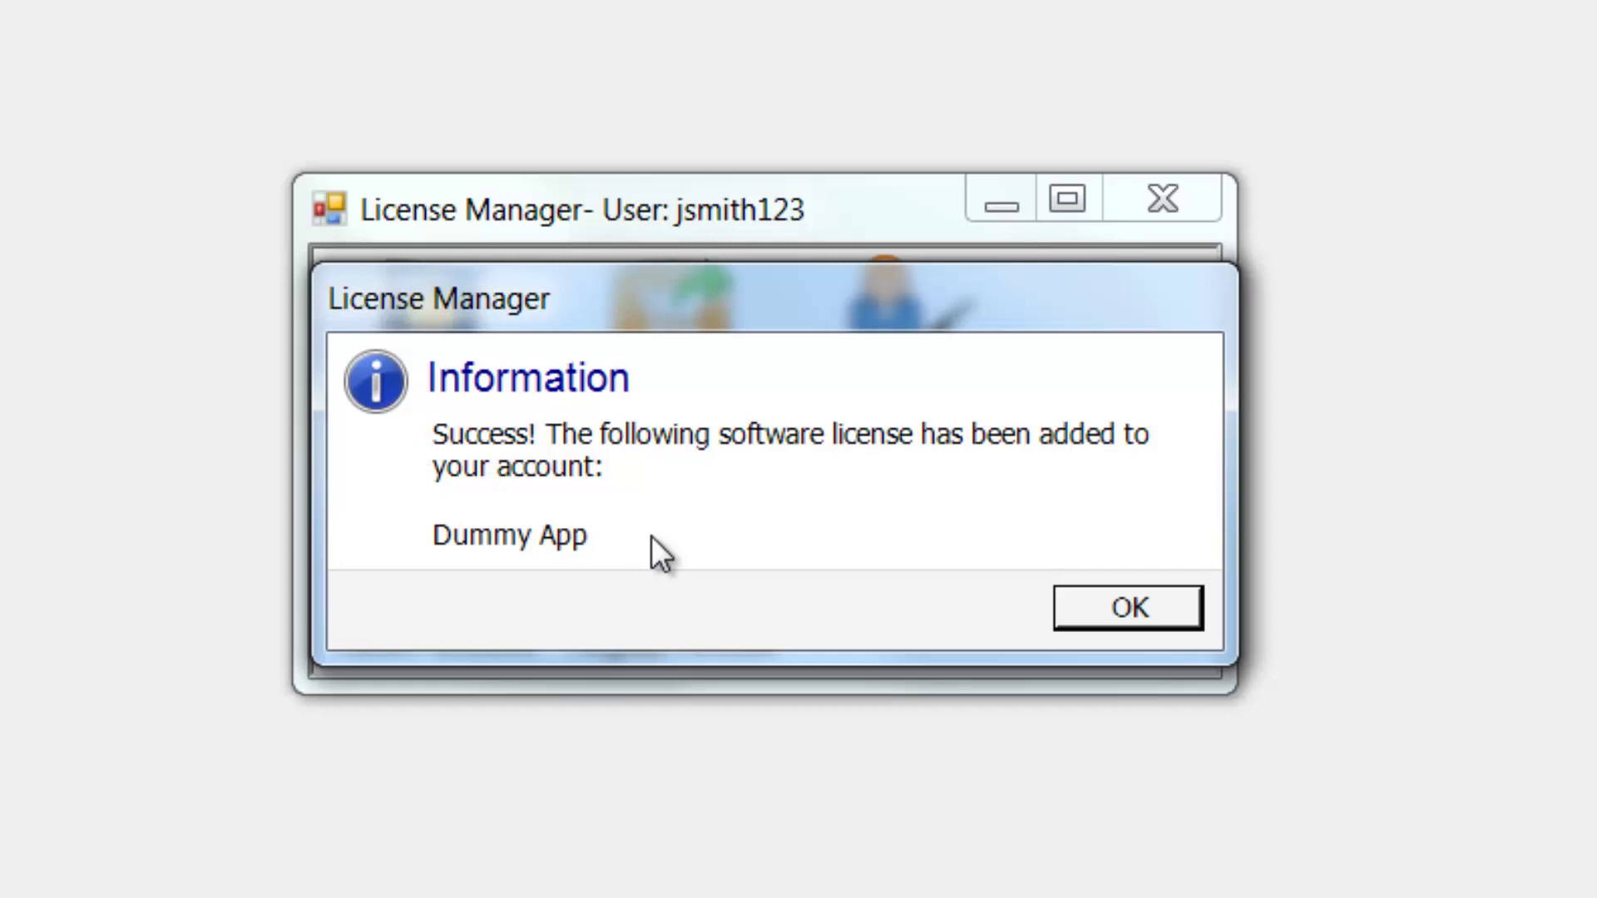
click(1117, 610)
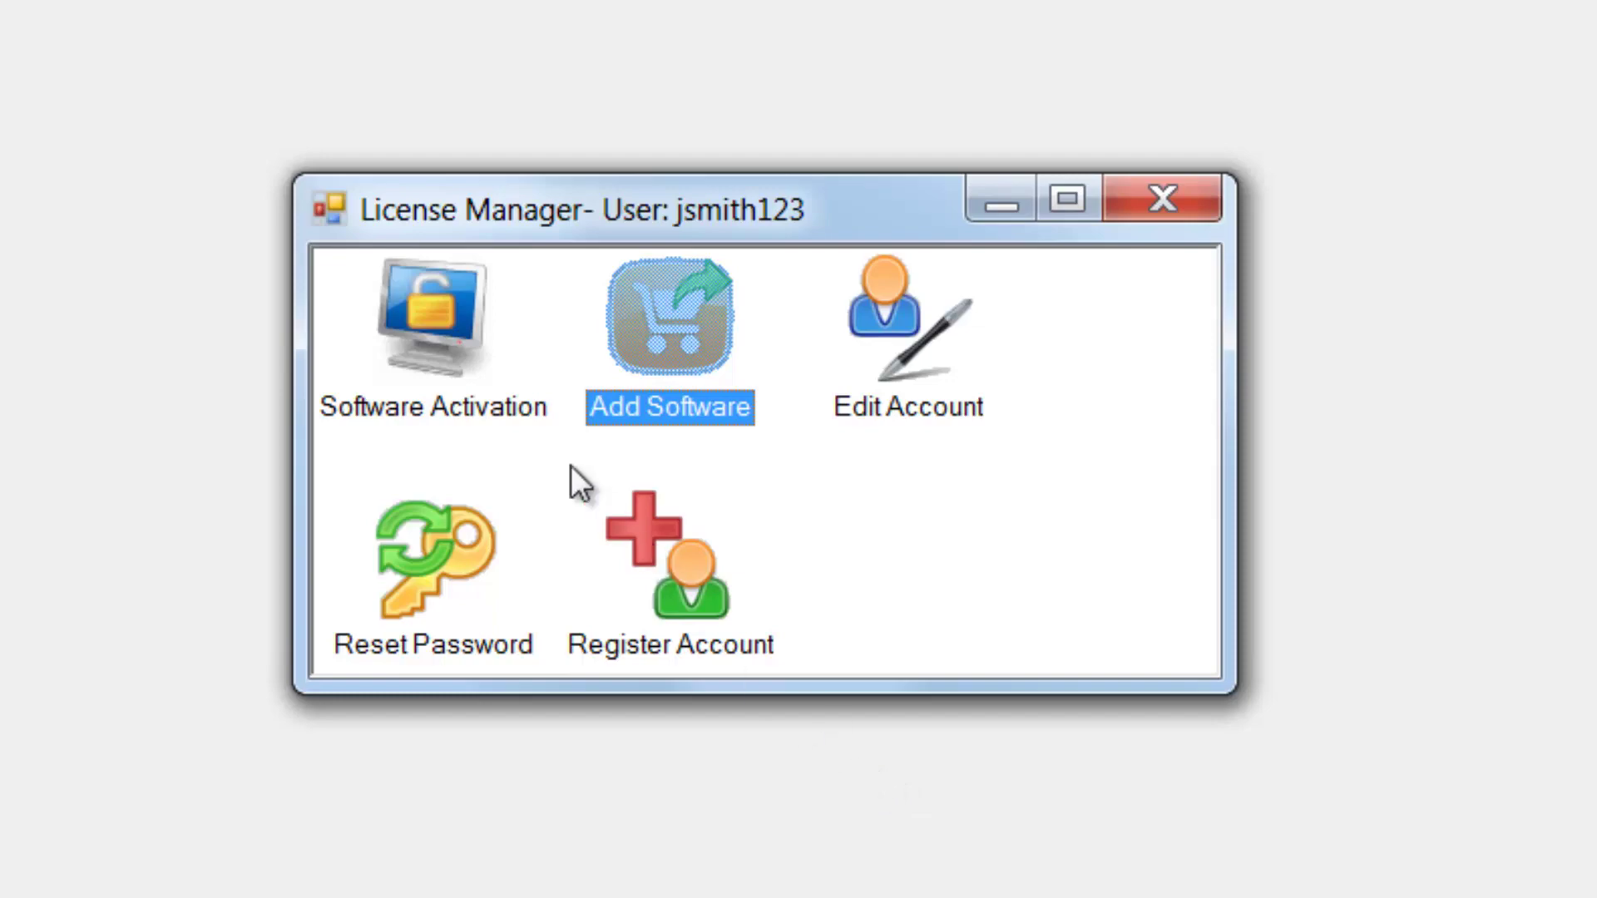
Step: Activate the second Dummy App online licence in Software Activation, then close that list
click(431, 332)
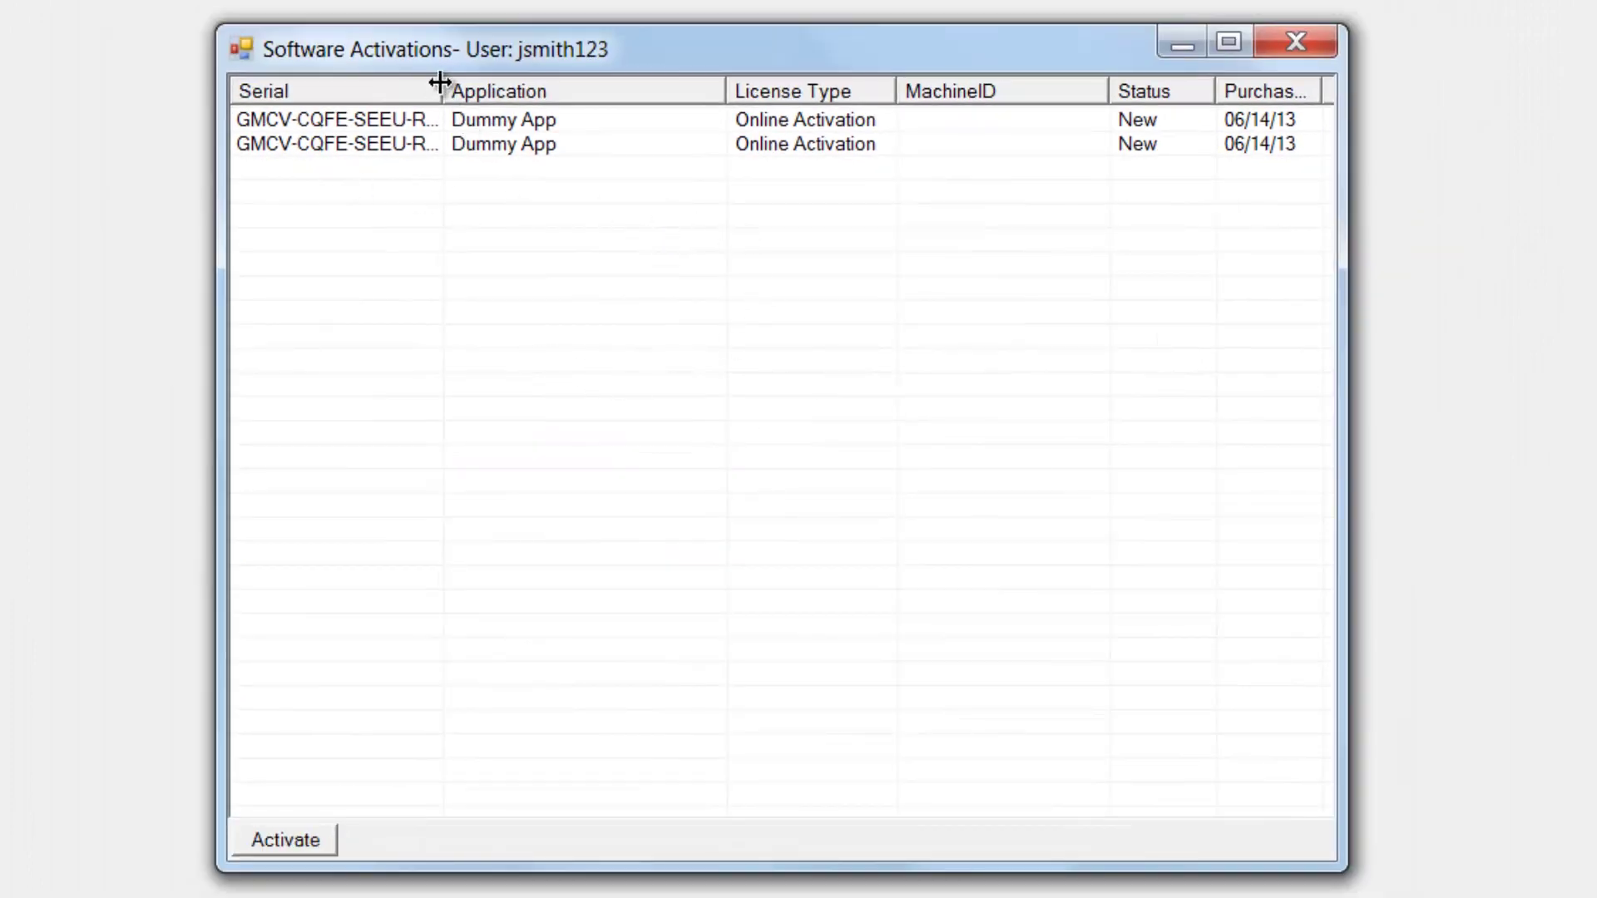
drag(440, 83, 568, 82)
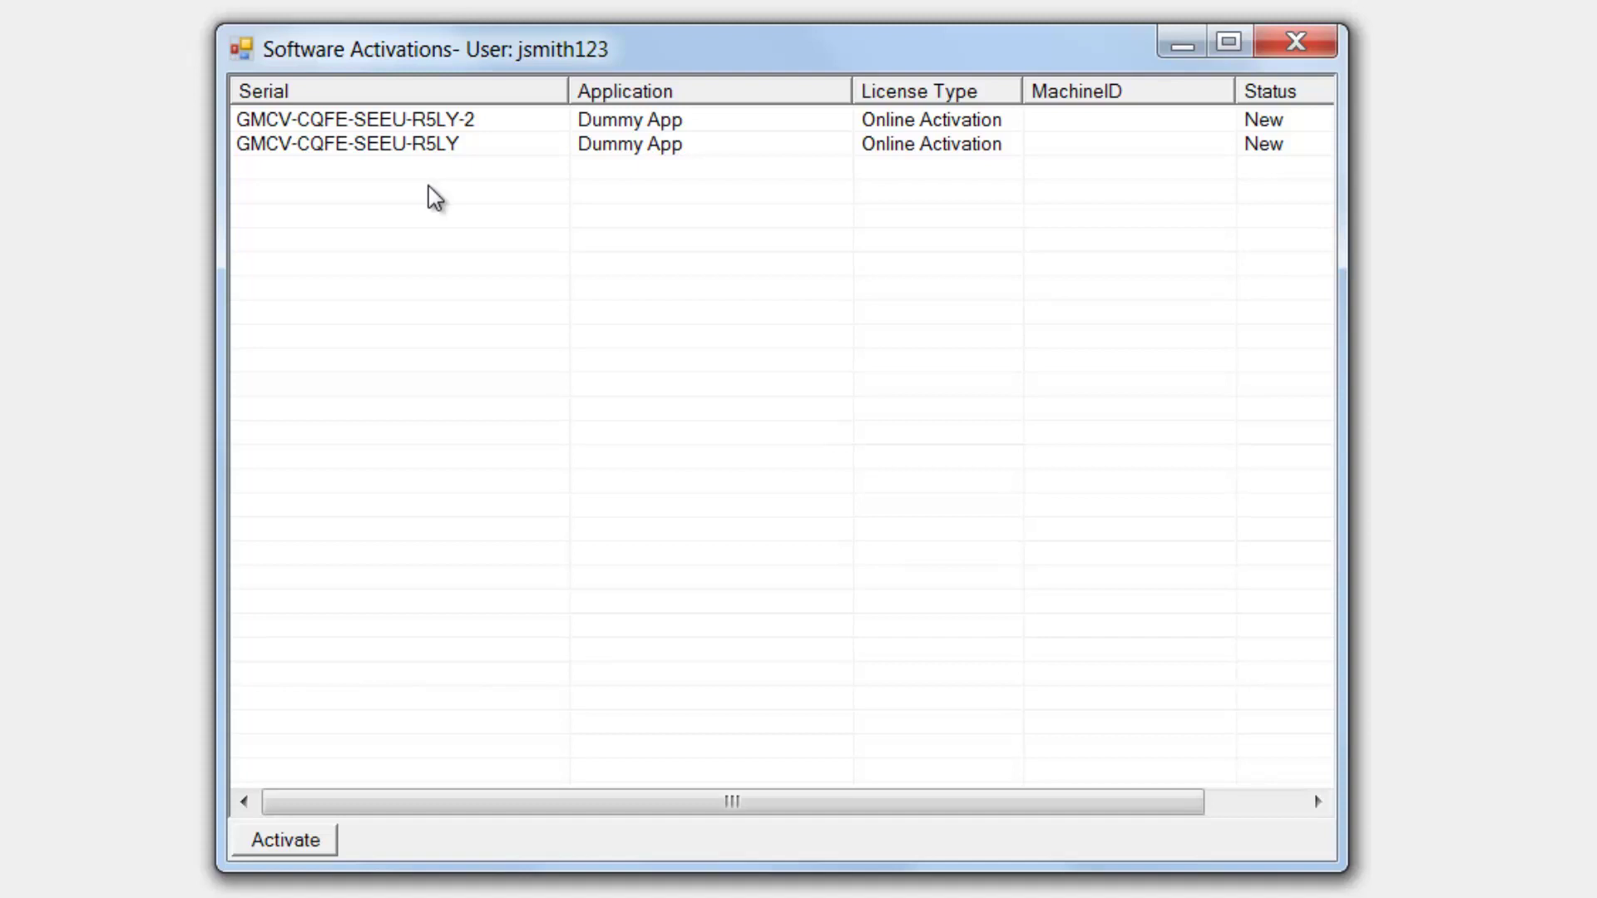
click(369, 146)
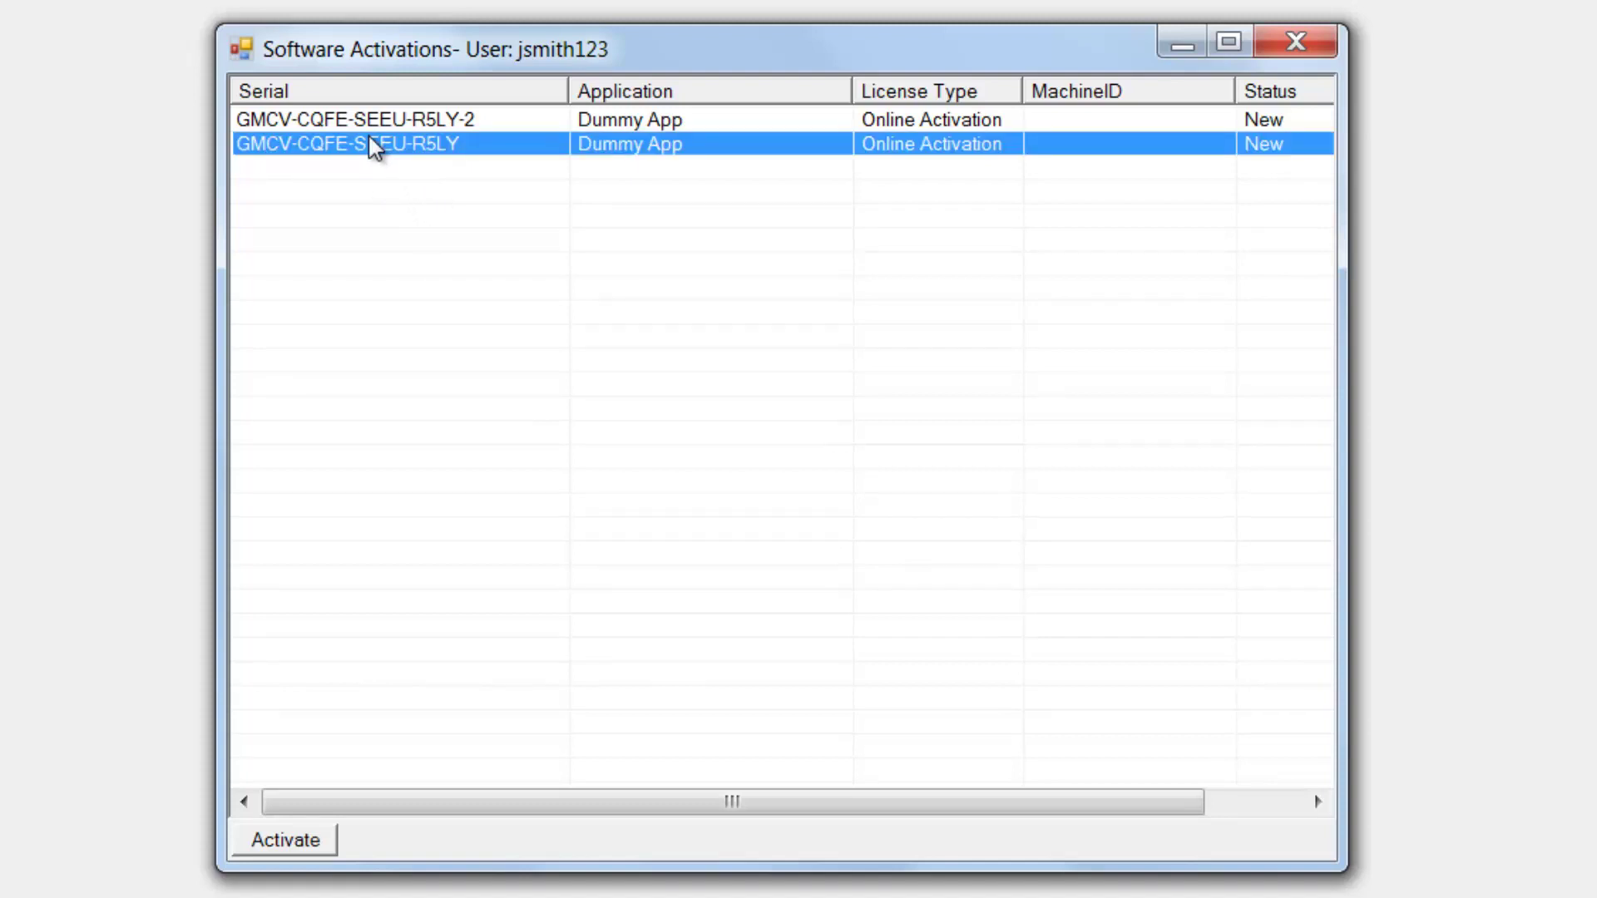
click(279, 841)
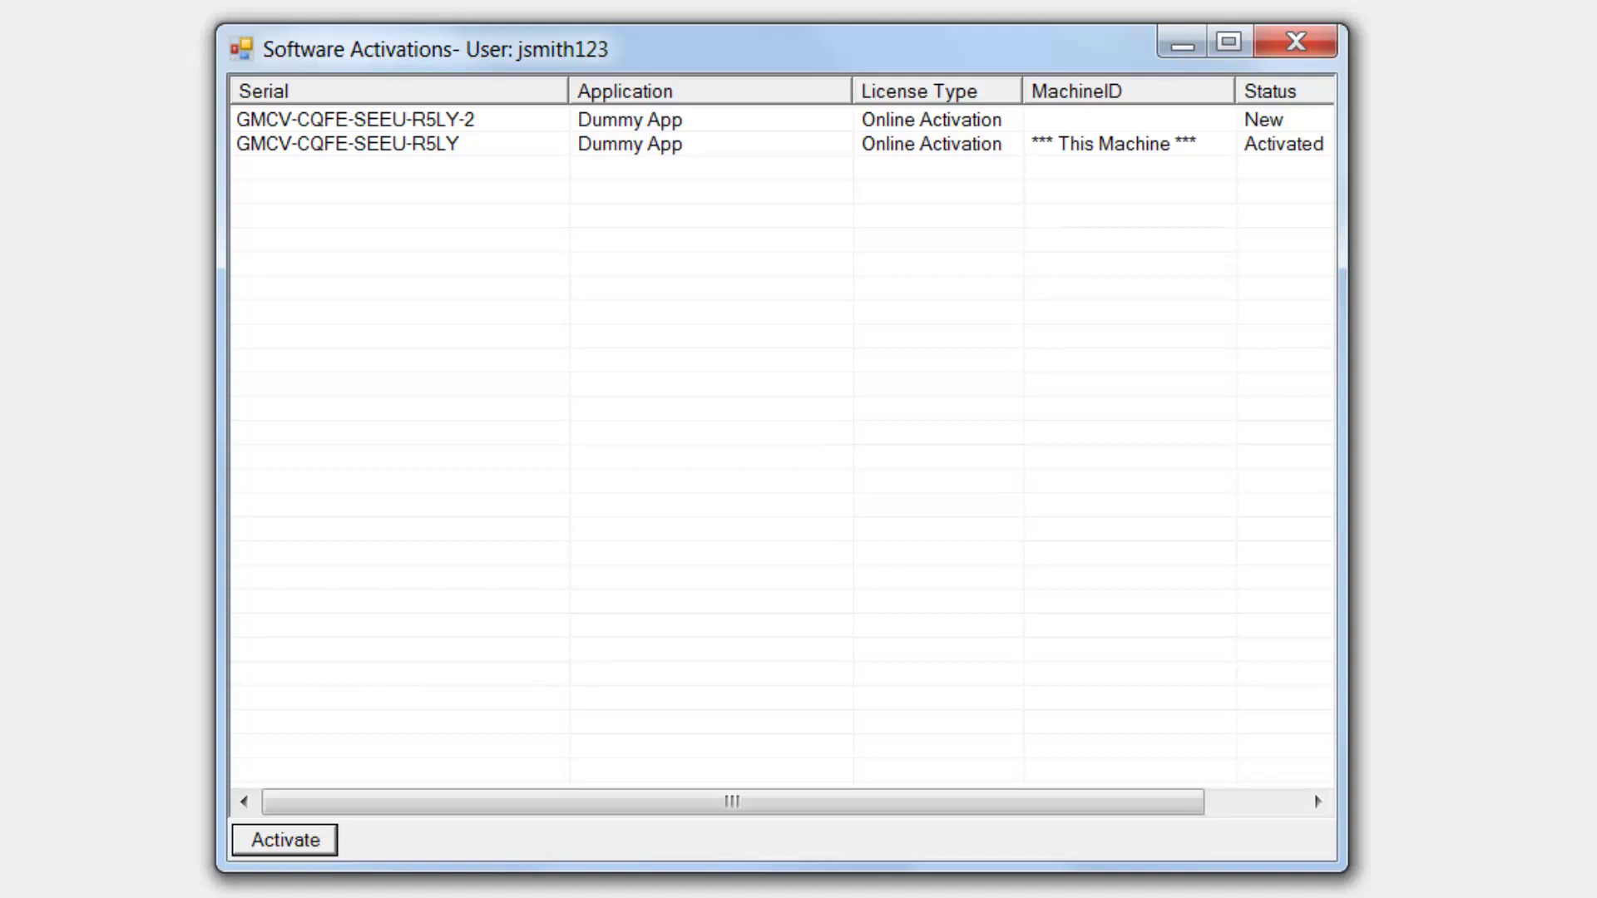
click(1289, 46)
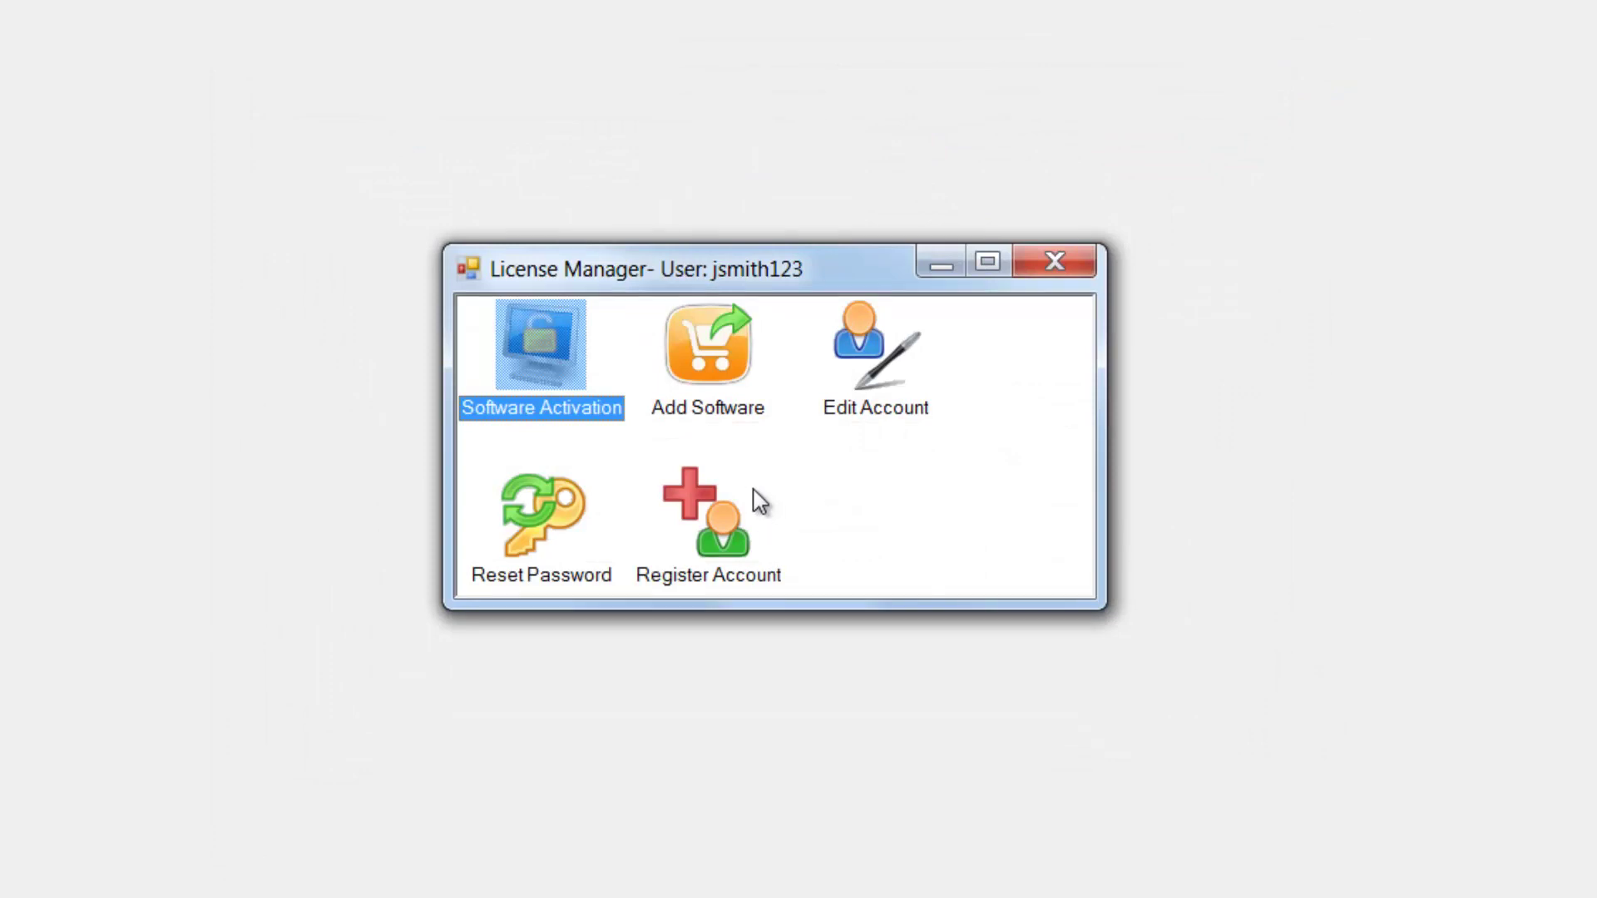
Step: Paste the Render nodes code from Notepad into Add Software to add the Dummy App - Network Slave licence
double_click(711, 347)
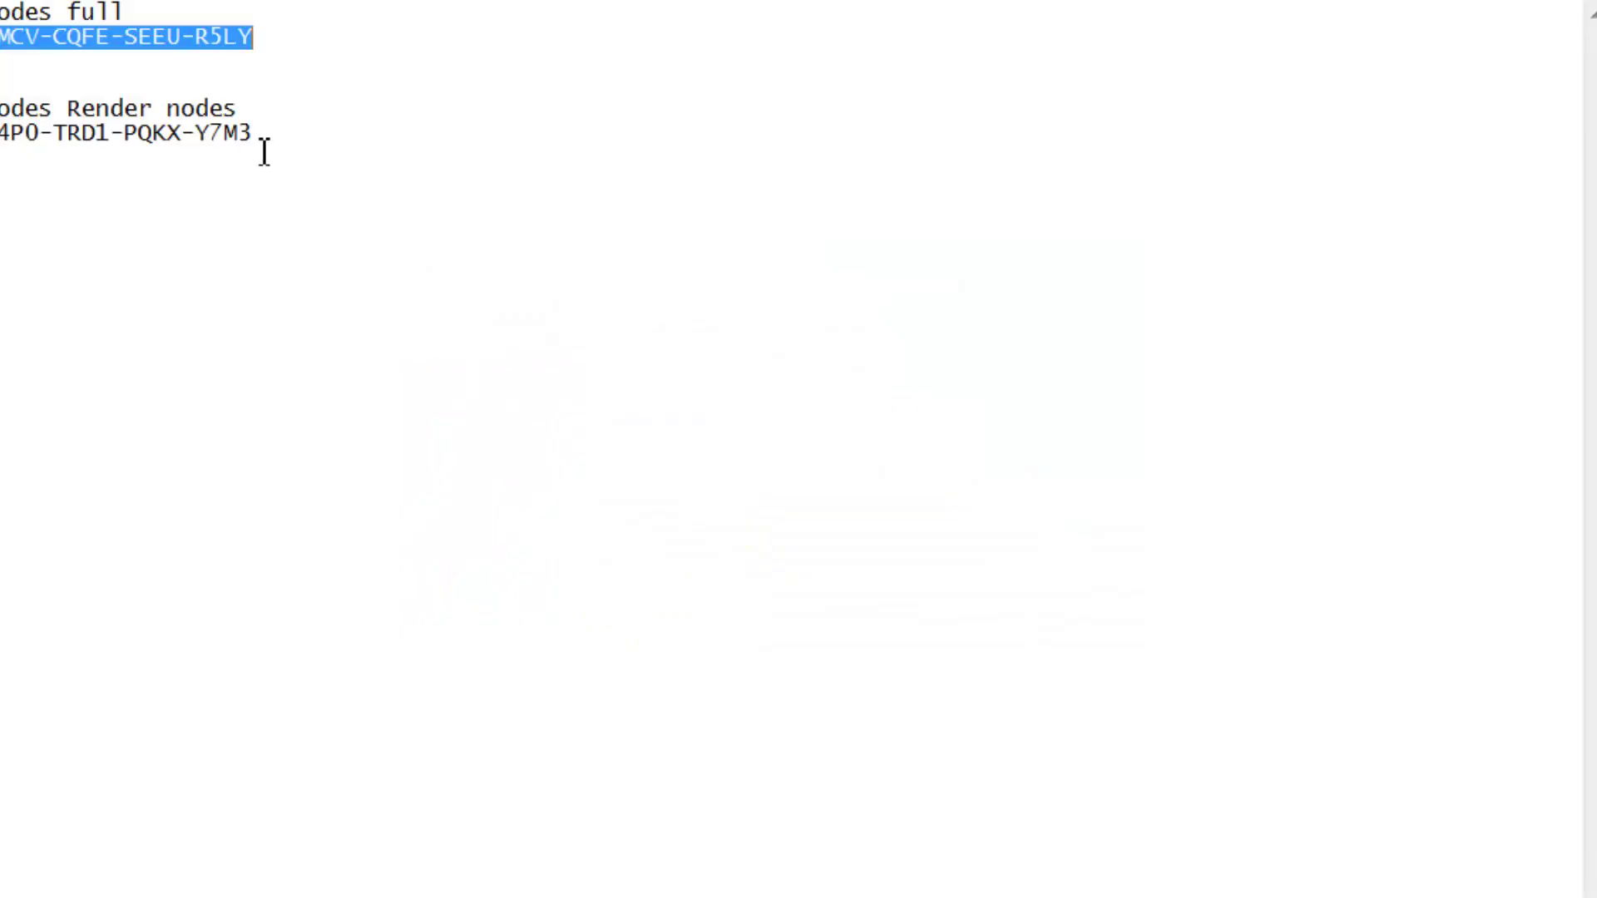
drag(301, 150, 25, 166)
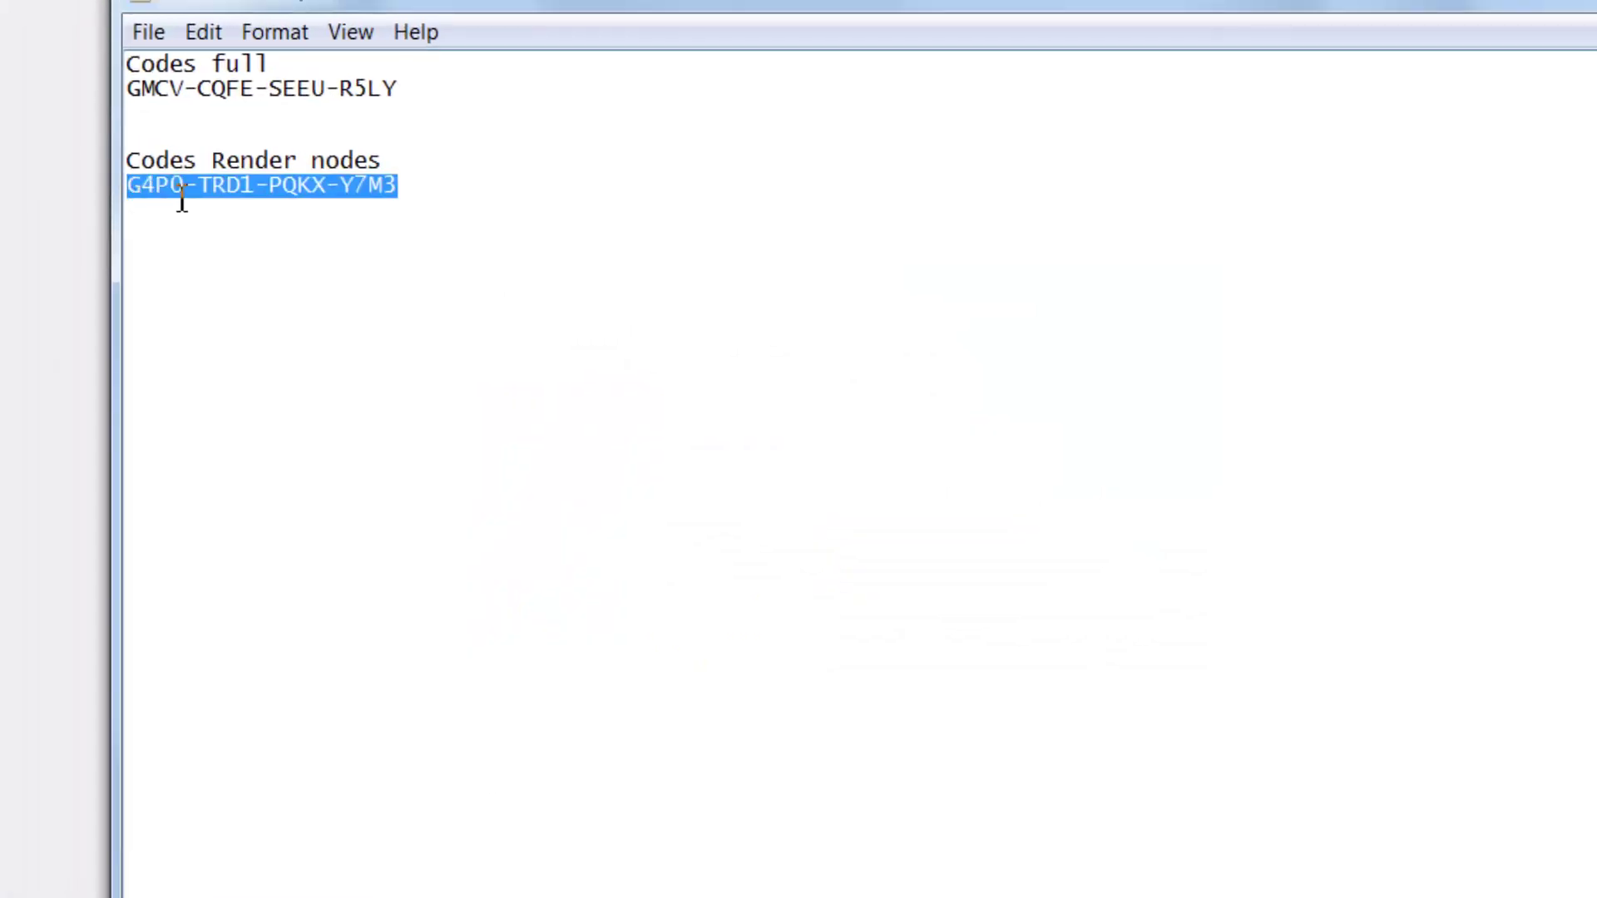
right_click(87, 161)
click(258, 296)
key(alt+Tab)
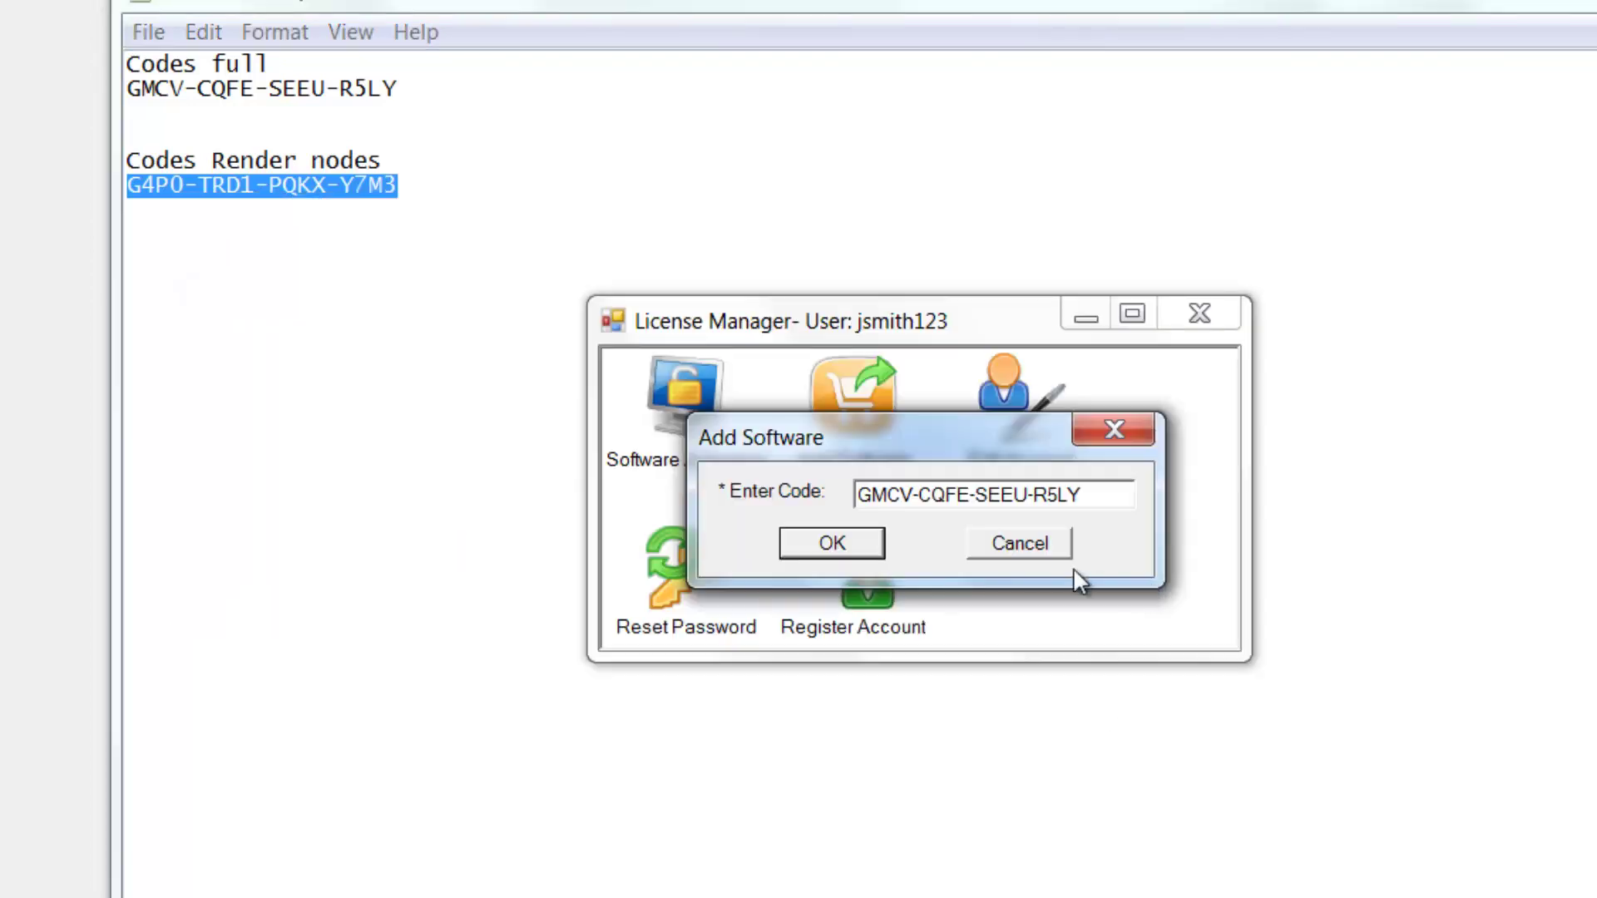
drag(1094, 495, 822, 499)
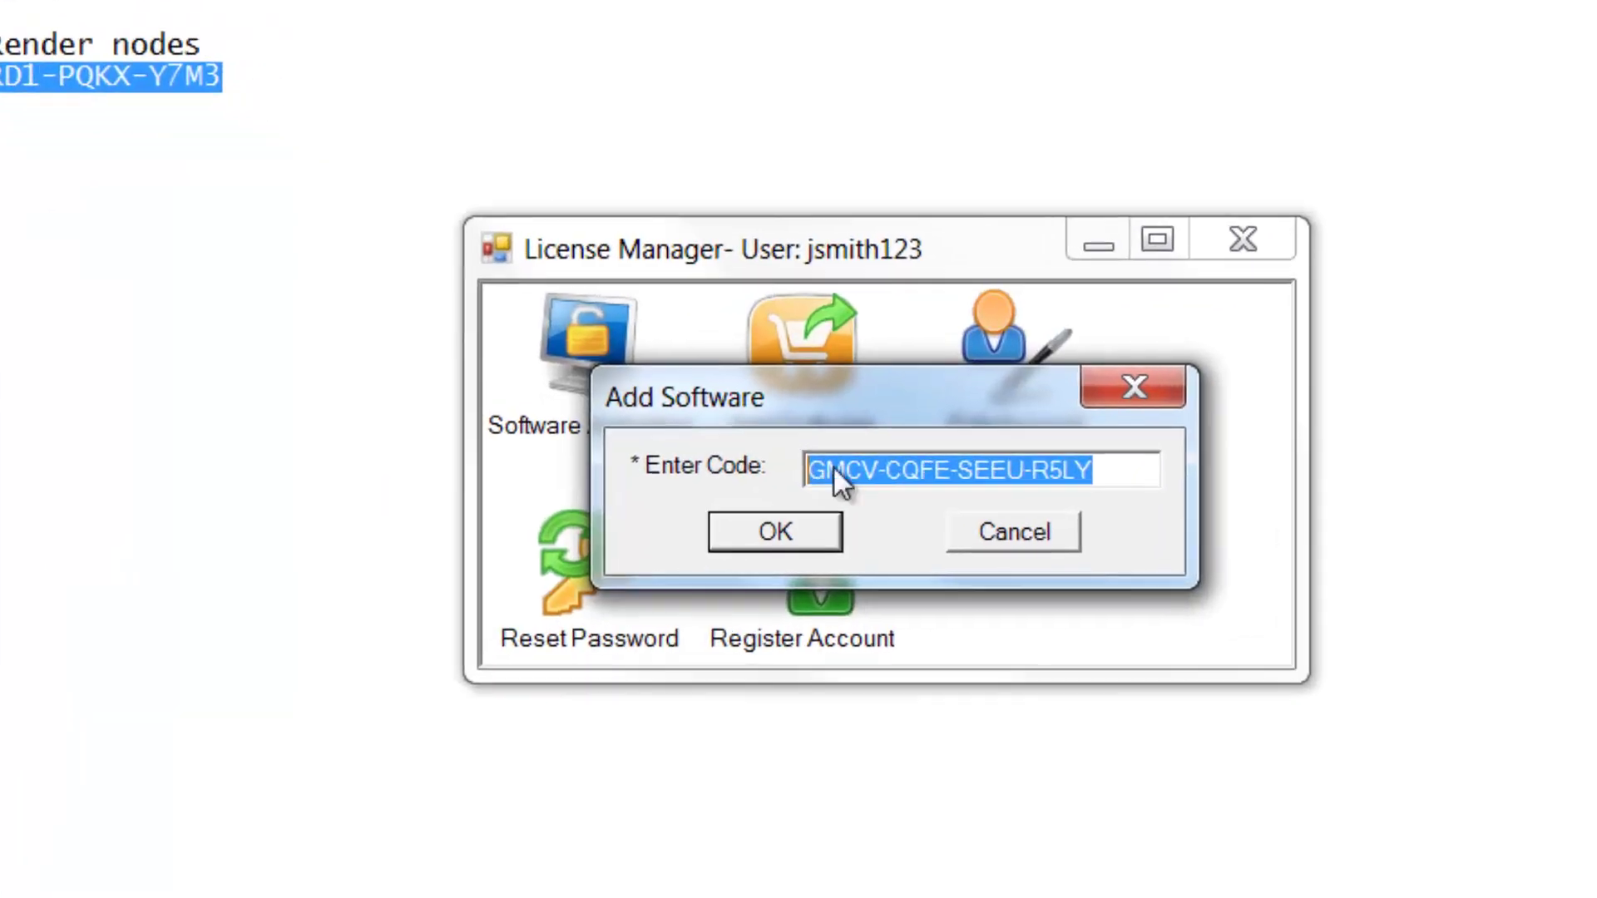
key(ctrl+v)
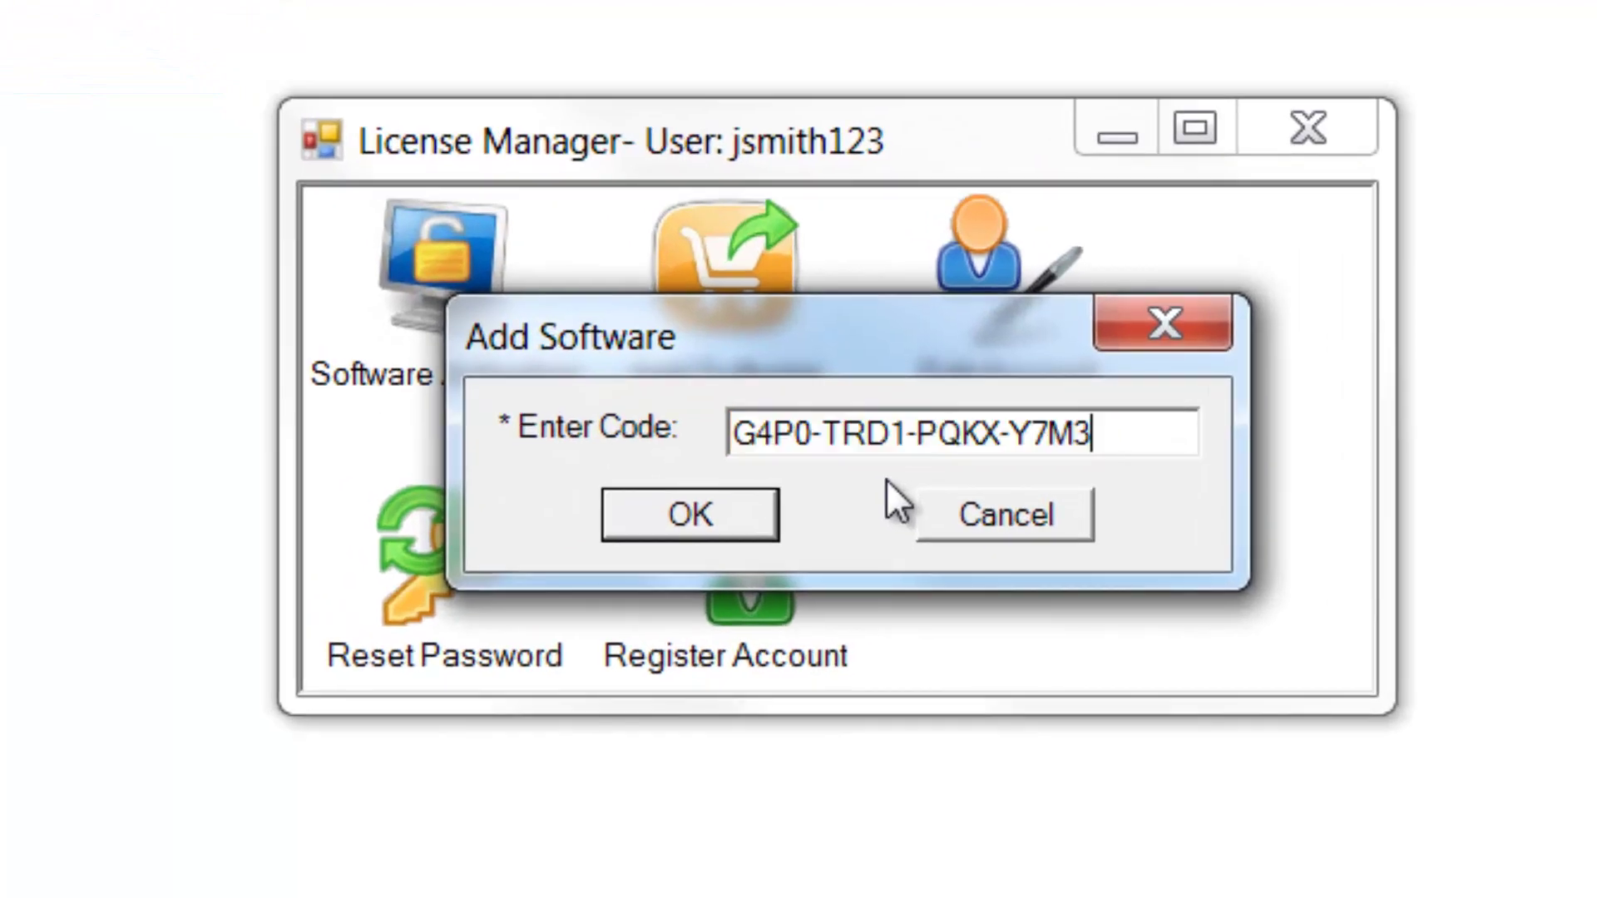
click(729, 523)
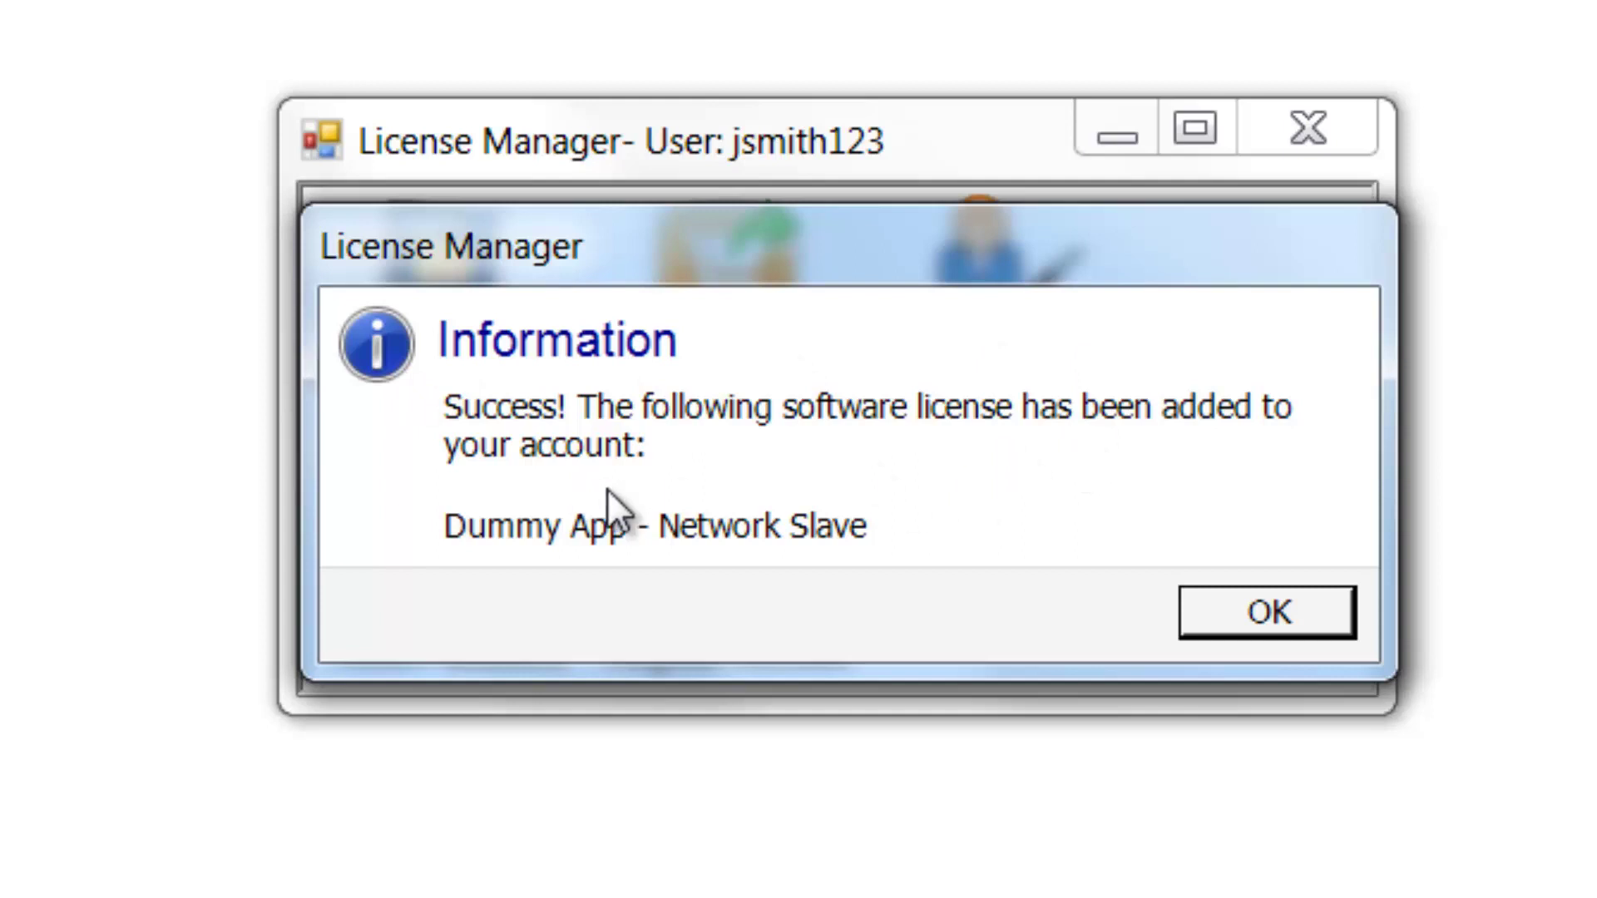
click(1228, 609)
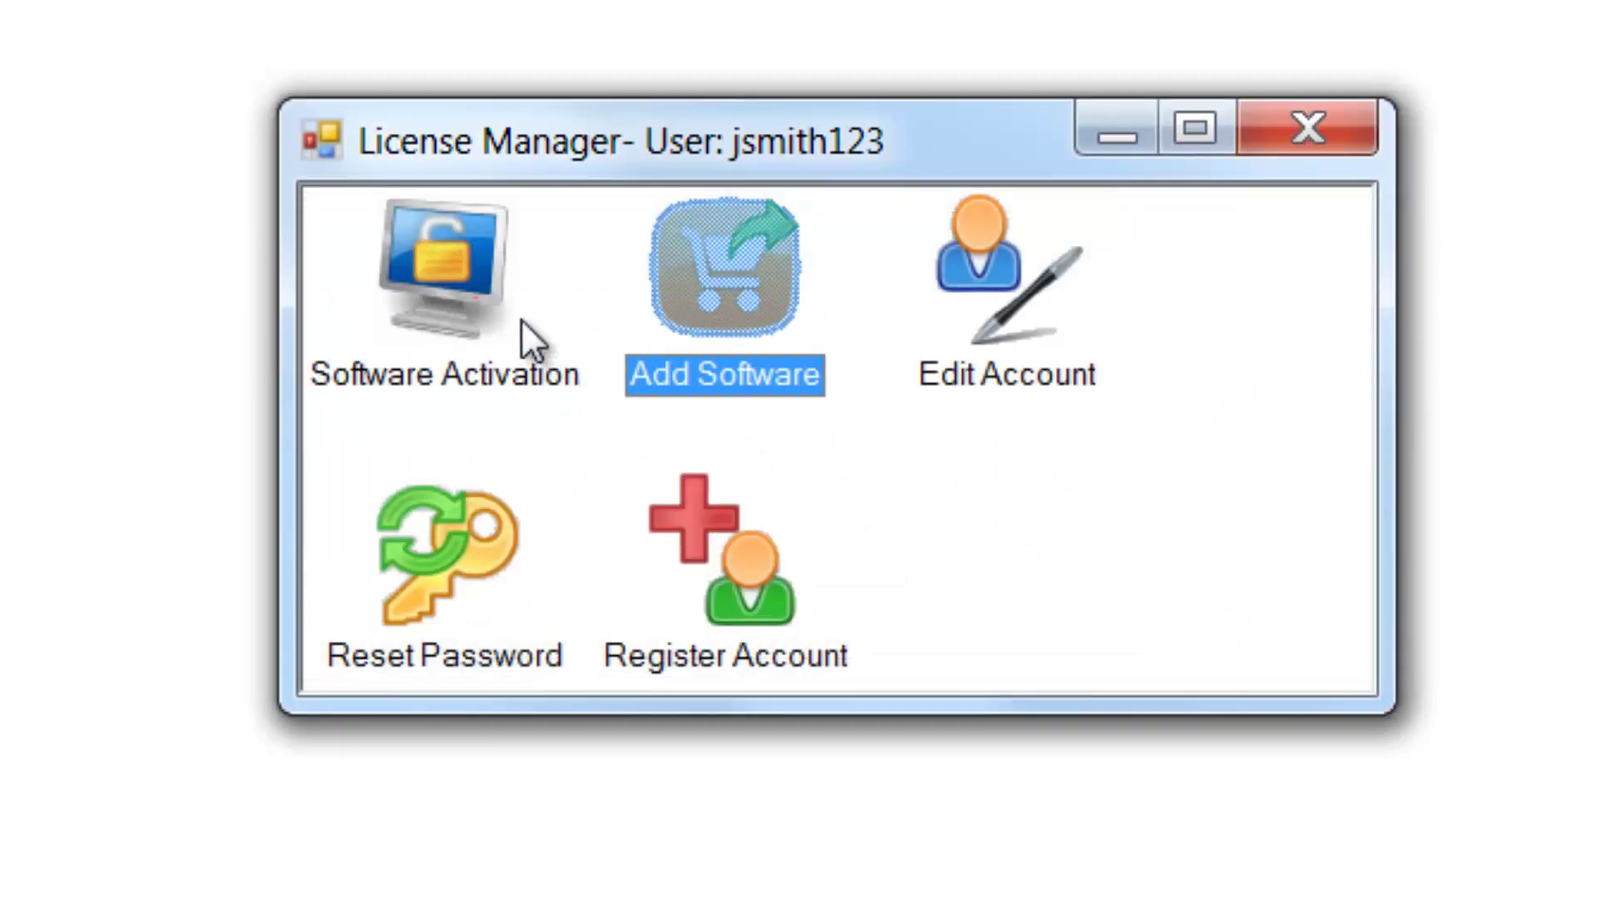
double_click(486, 273)
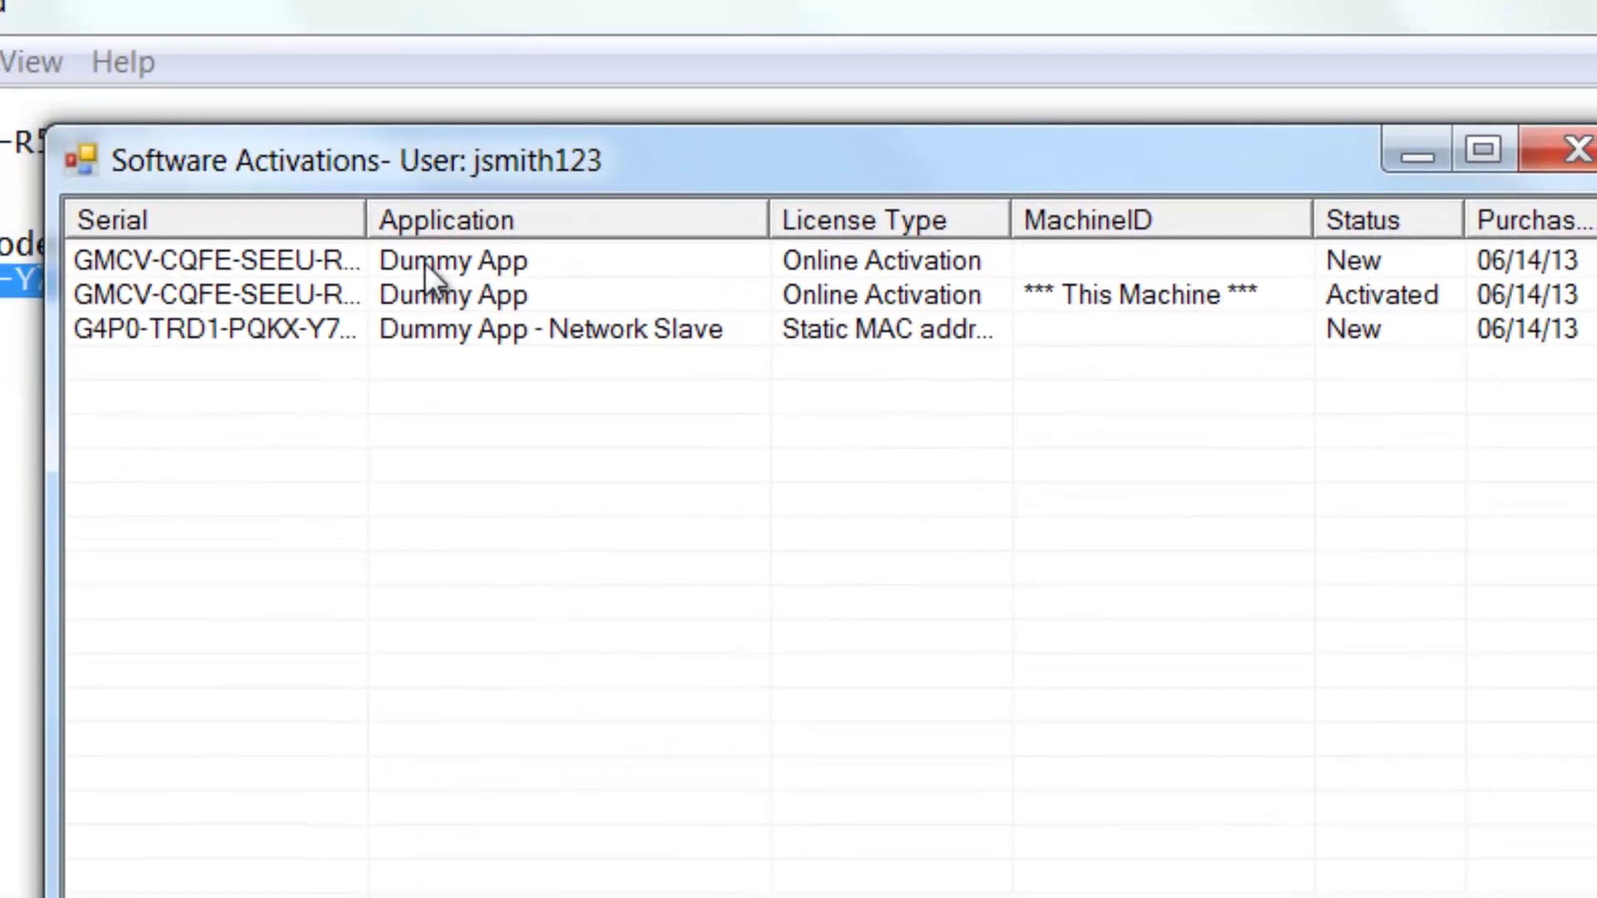
Step: Activate the Network Slave licence by repeating this system's MAC address and confirming permanent activation
click(327, 333)
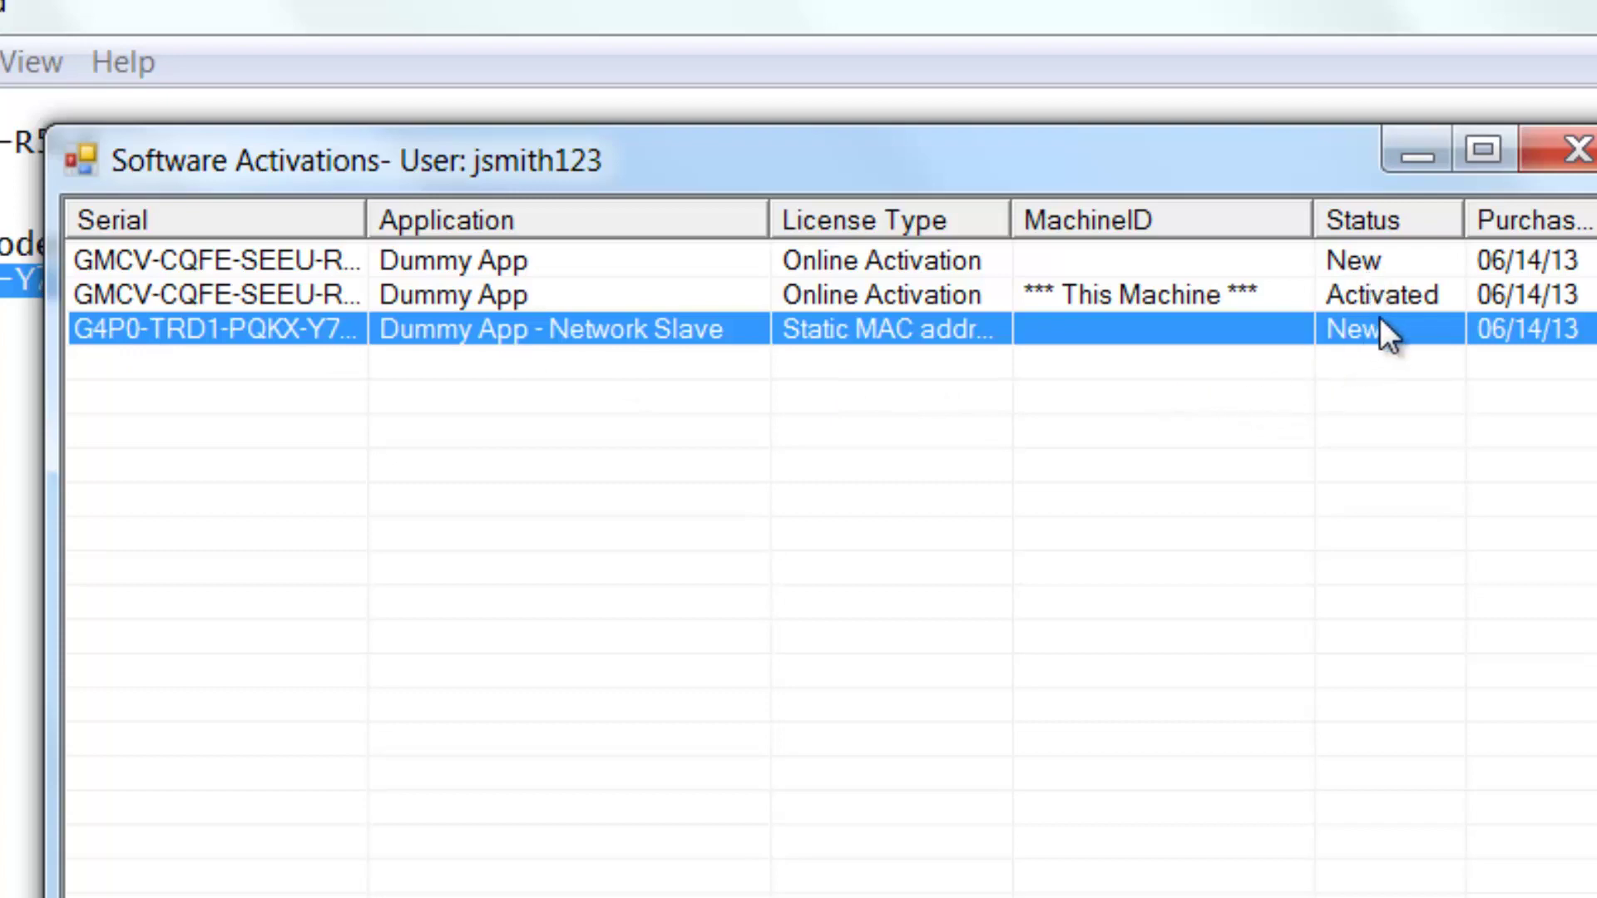
click(366, 848)
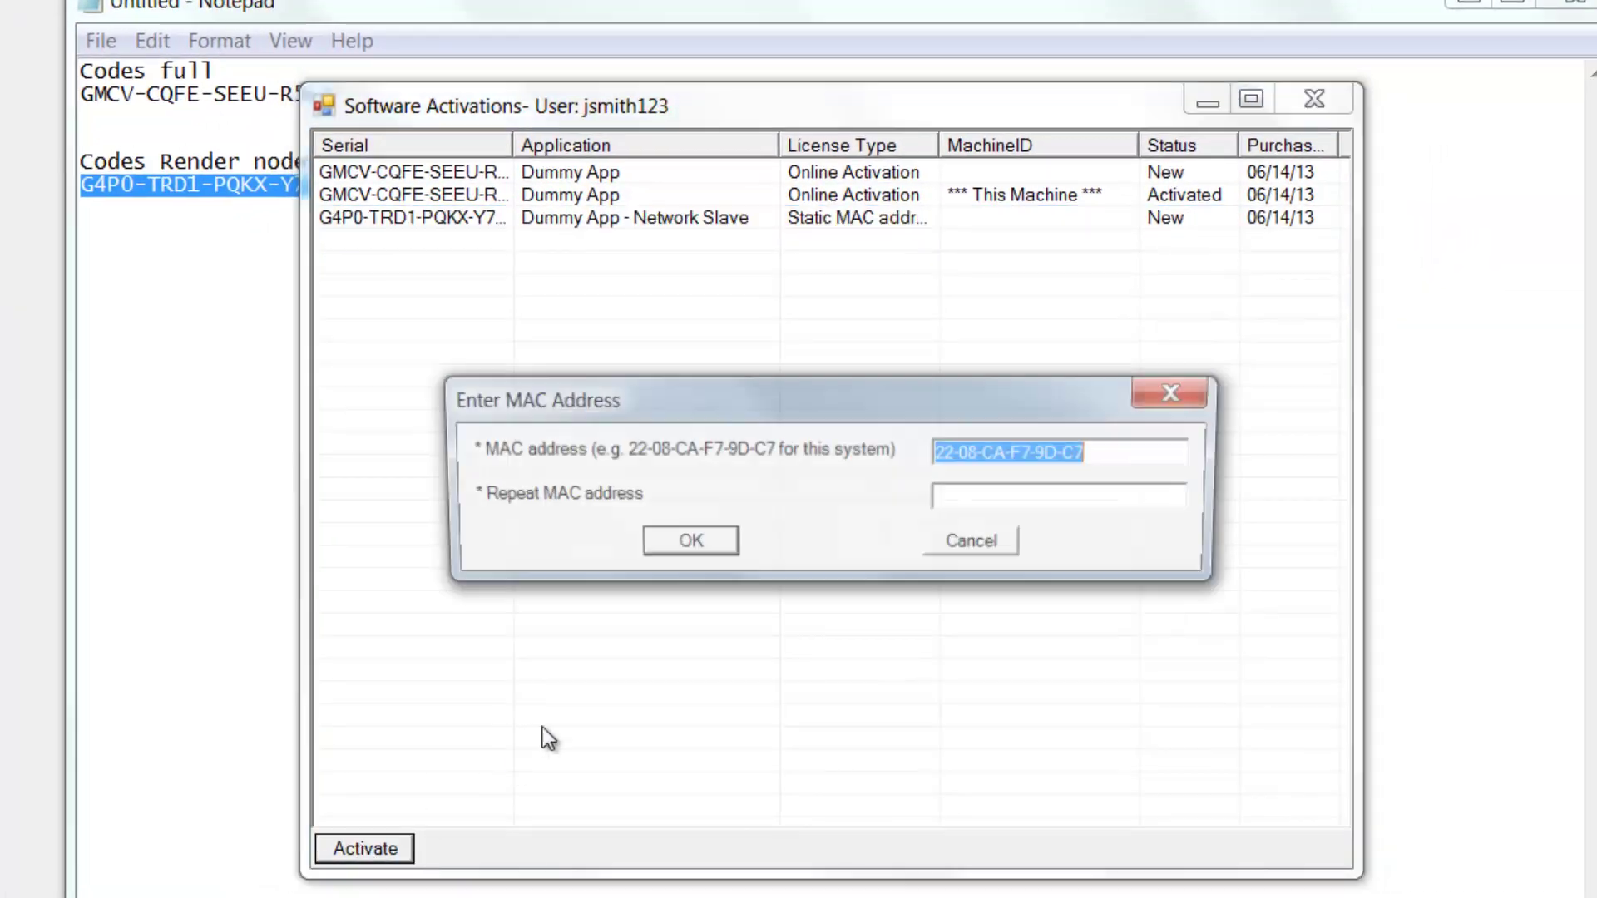
click(1004, 497)
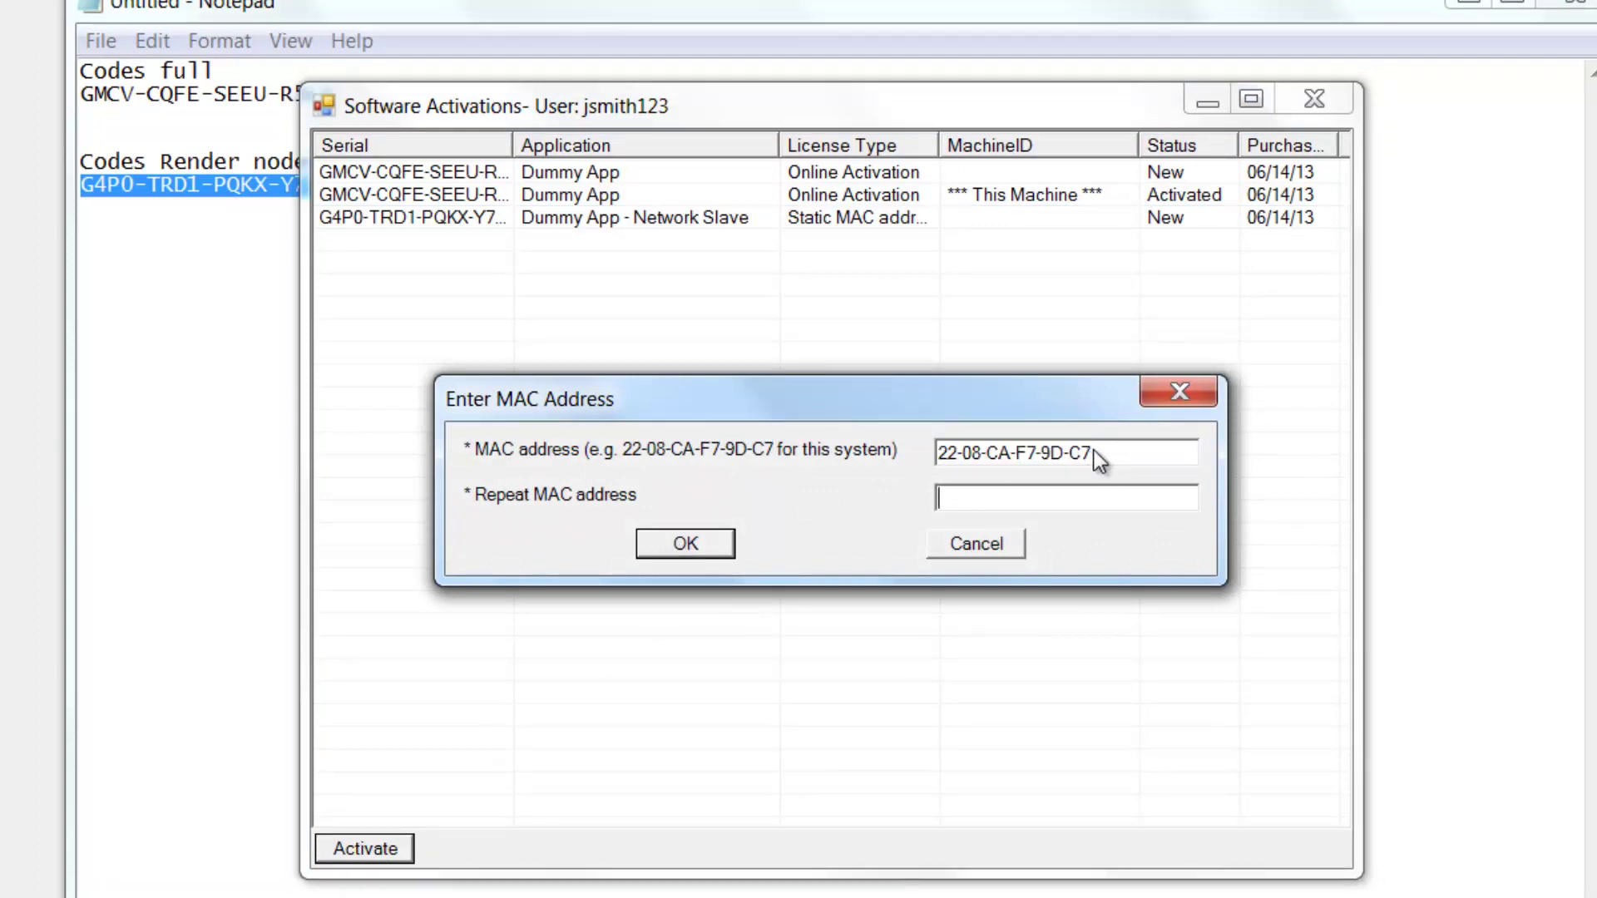
drag(1094, 451, 941, 452)
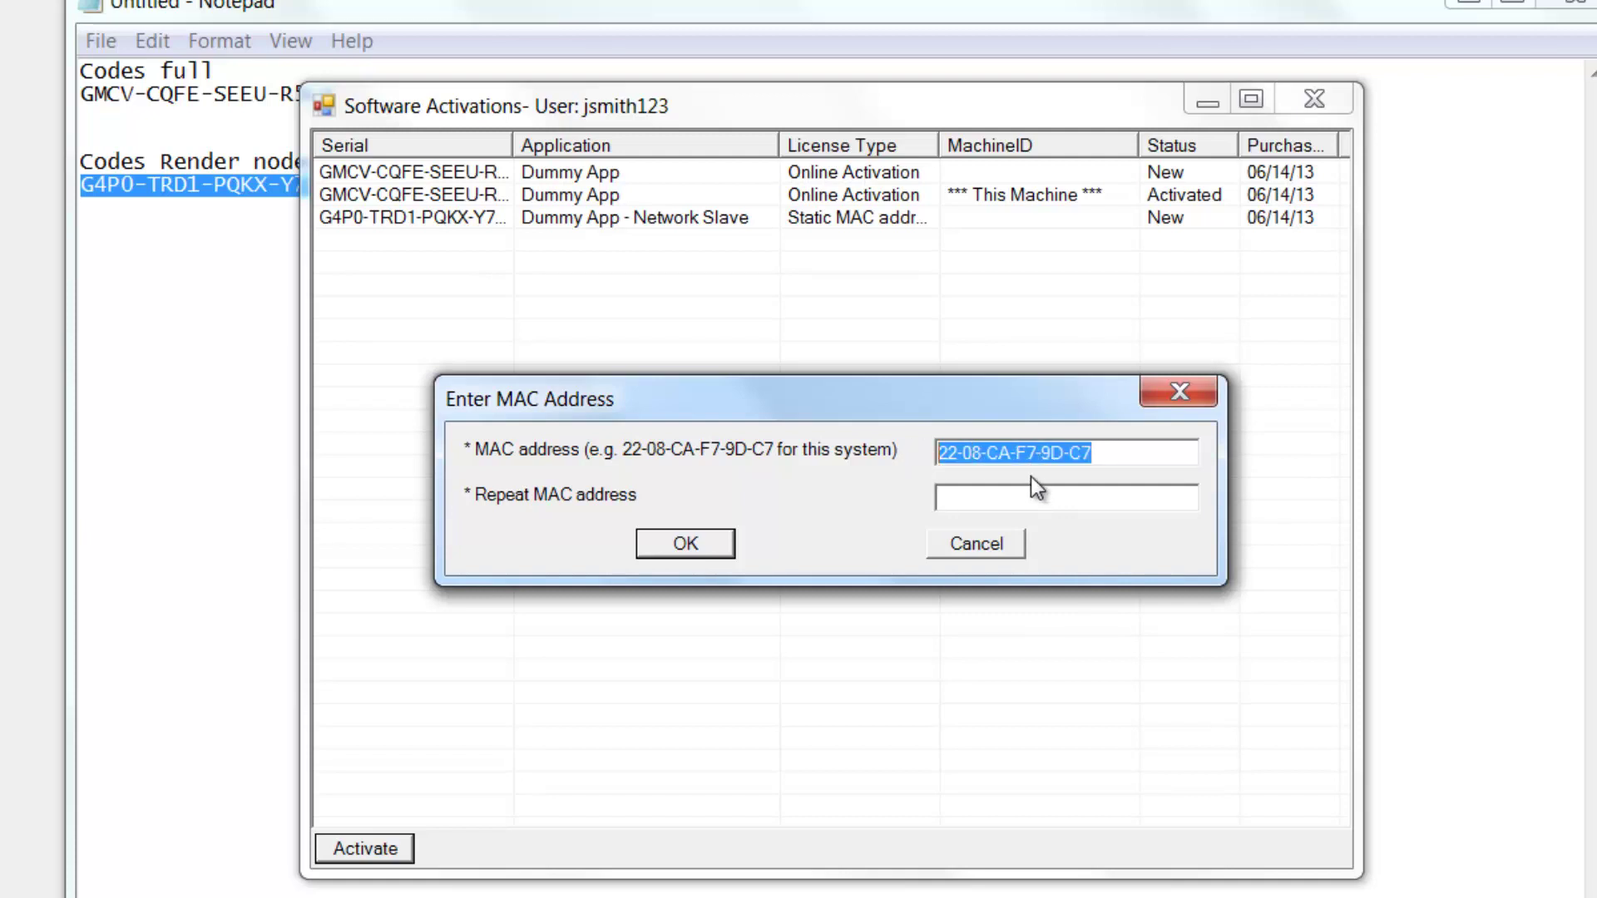
click(1017, 492)
key(ctrl+v)
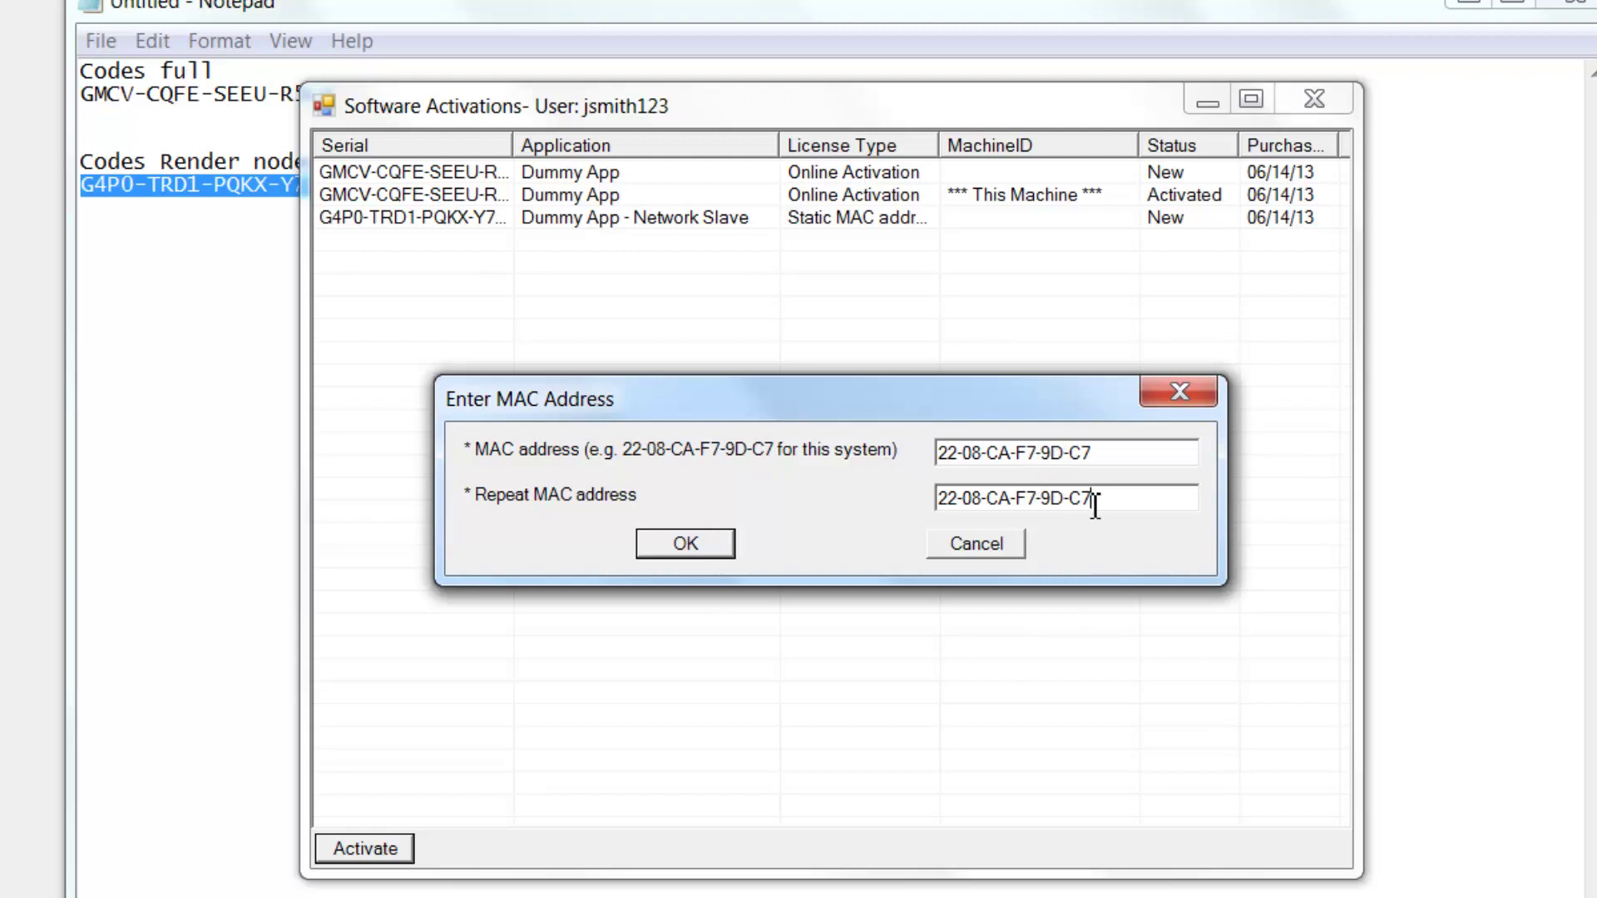
click(676, 547)
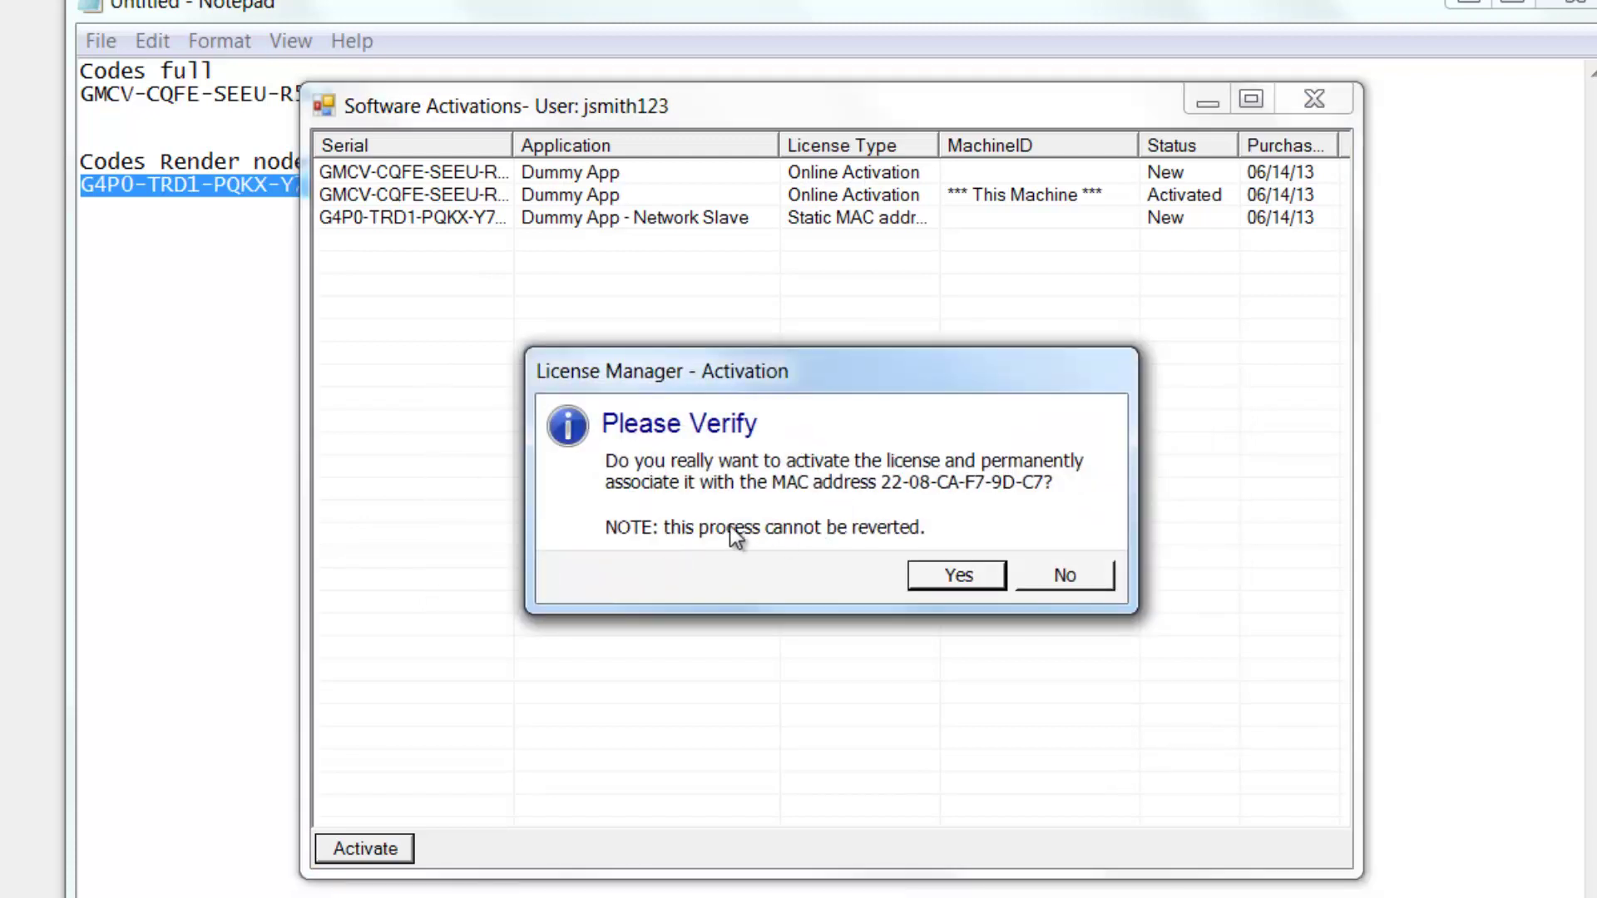
click(941, 574)
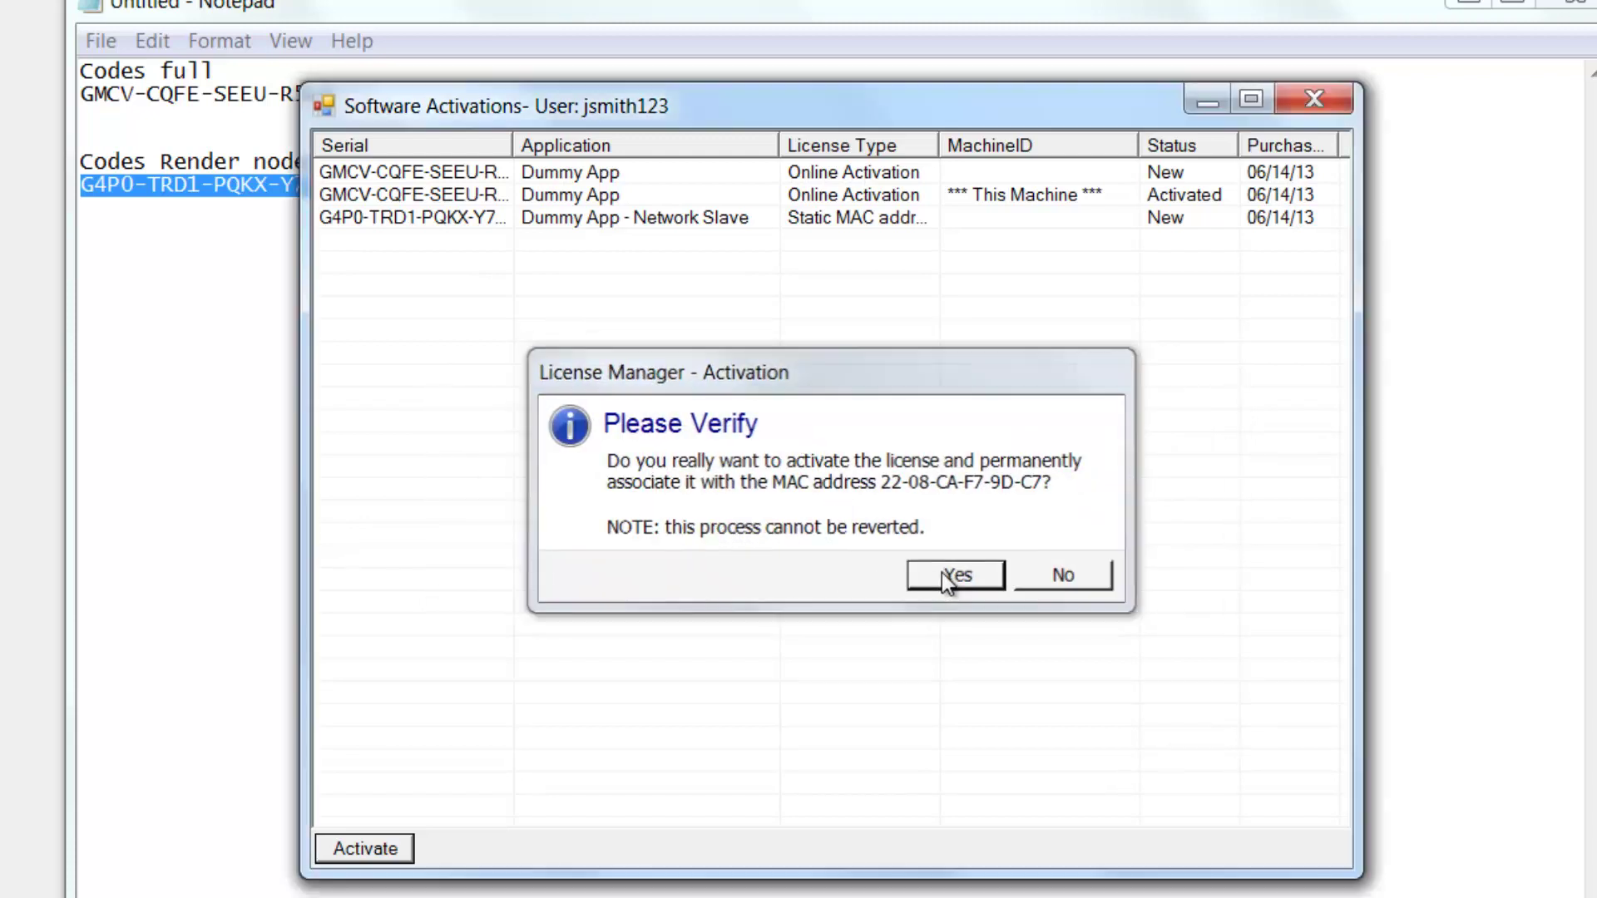